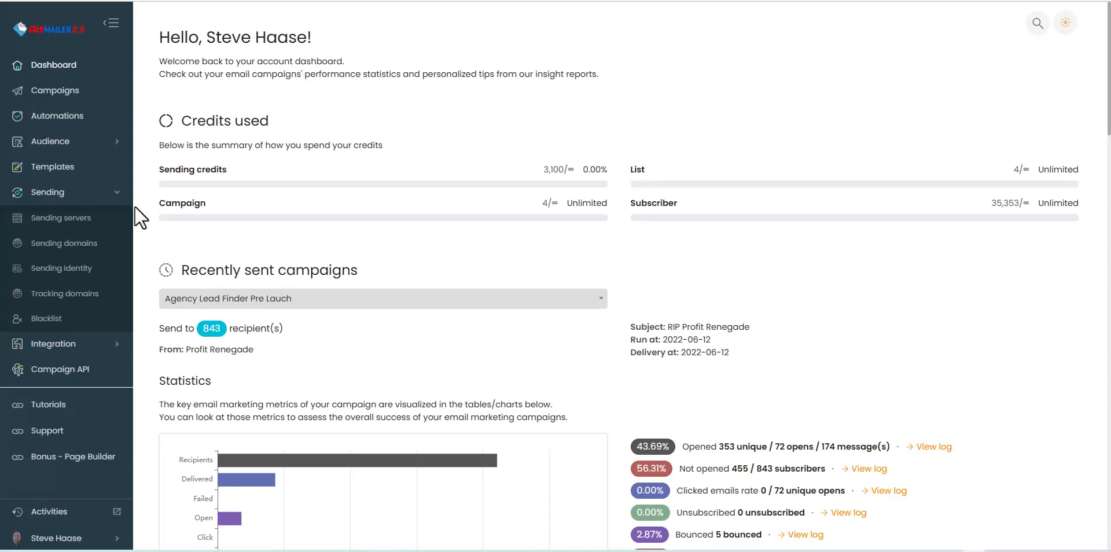
# Step: Open the Sending servers list to see the five configured SMTP servers
pyautogui.click(47, 219)
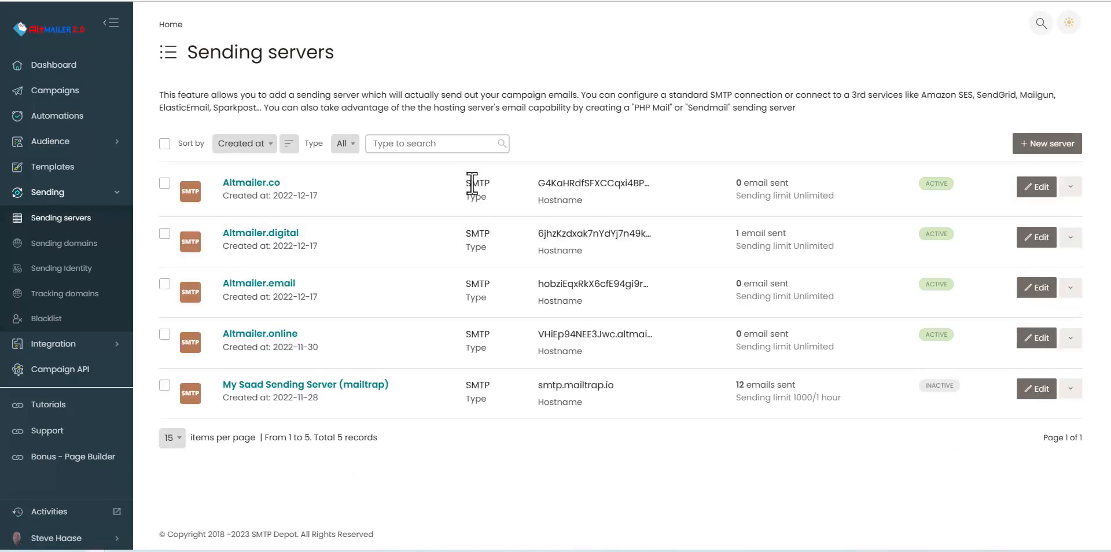
pyautogui.click(1051, 143)
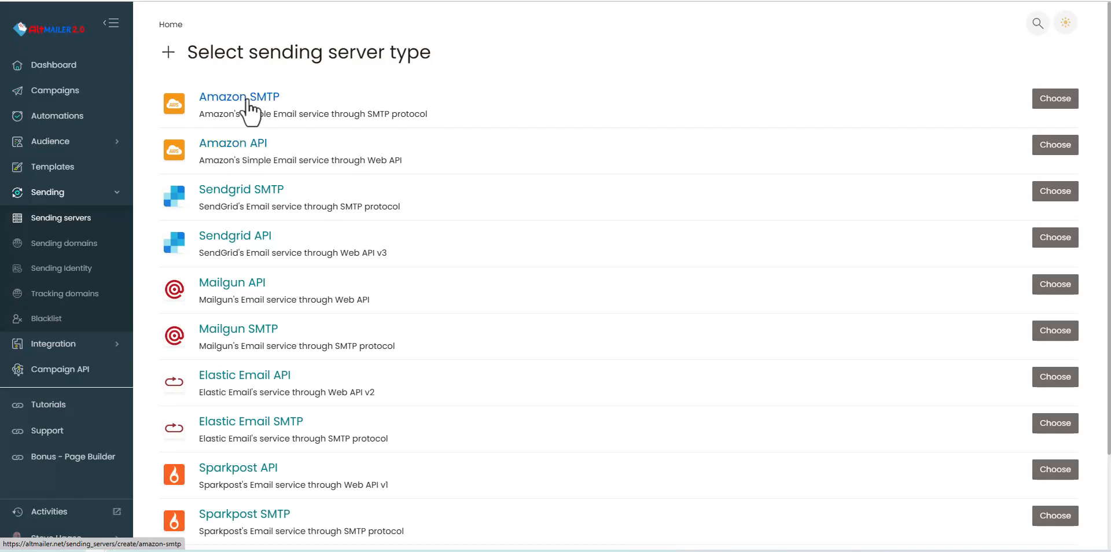
pyautogui.scroll(-2, 291, 120)
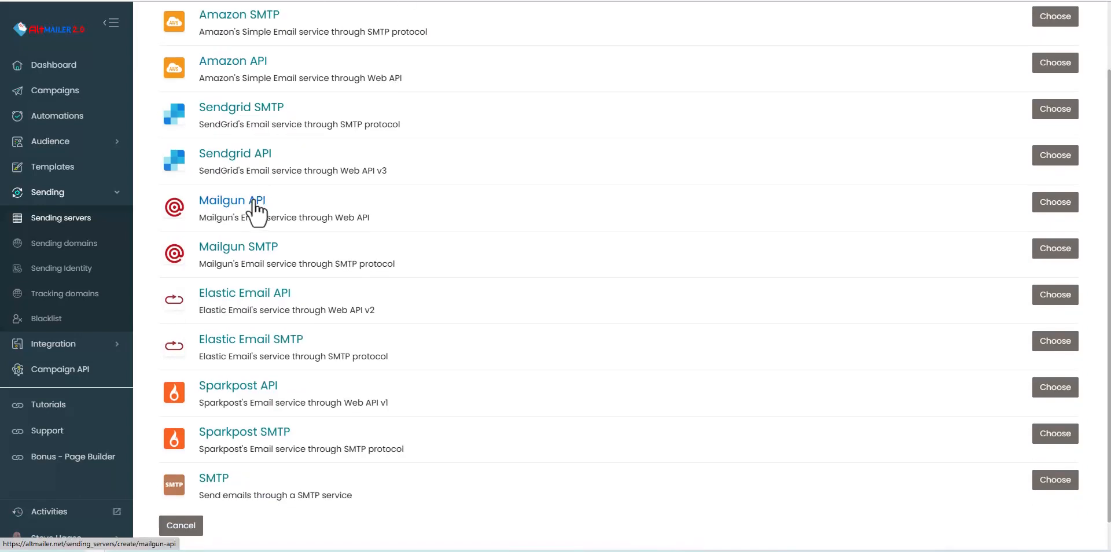
pyautogui.scroll(-1, 261, 206)
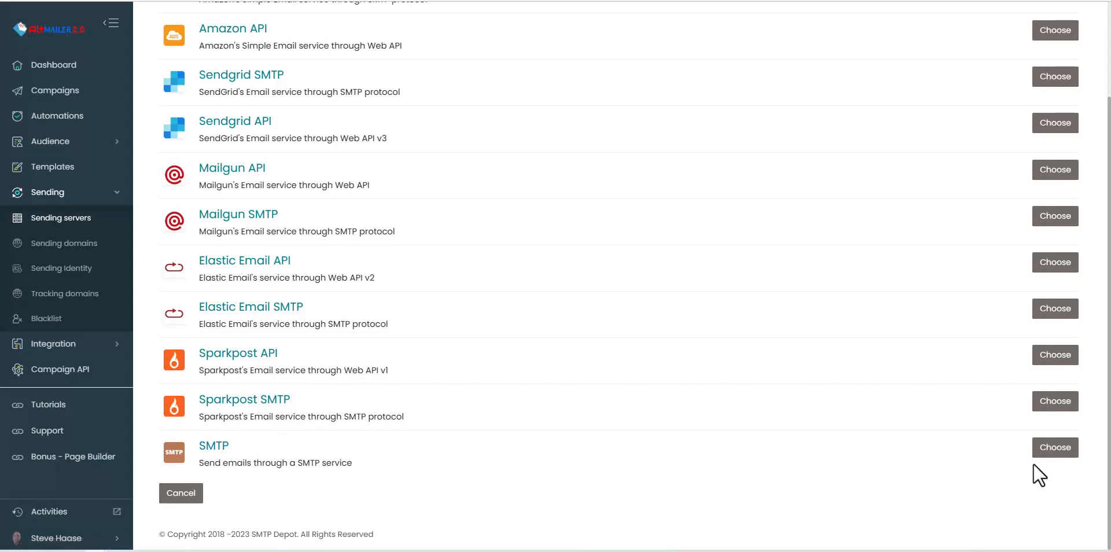
pyautogui.click(1057, 454)
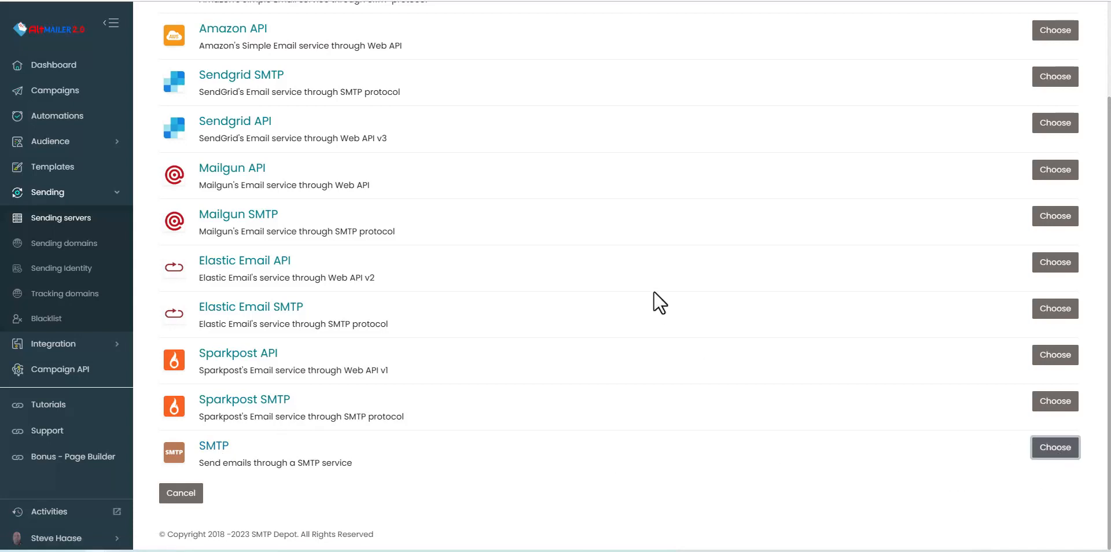
pyautogui.click(208, 156)
pyautogui.click(216, 208)
pyautogui.click(184, 253)
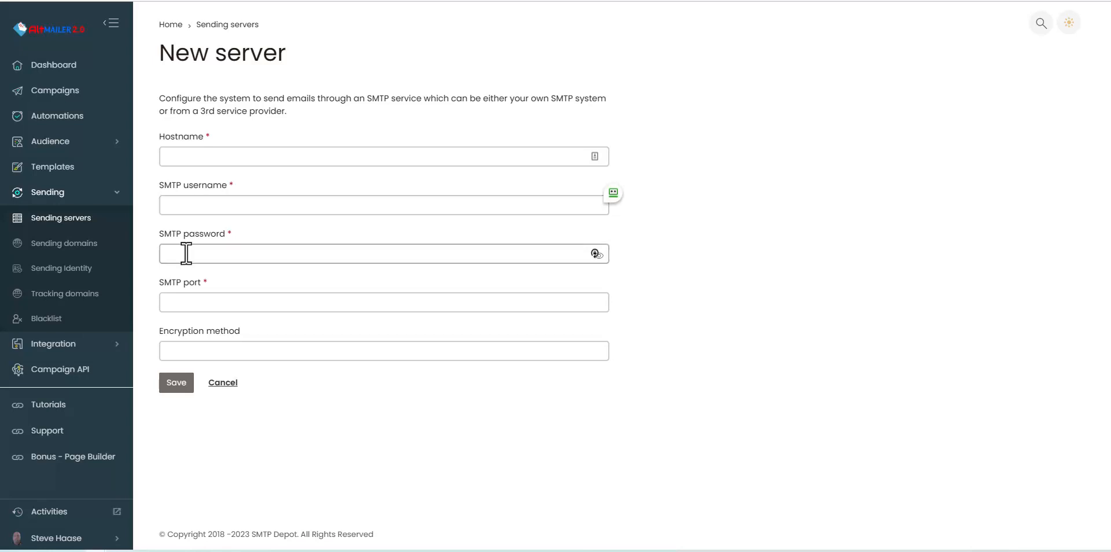
pyautogui.click(197, 303)
pyautogui.click(196, 347)
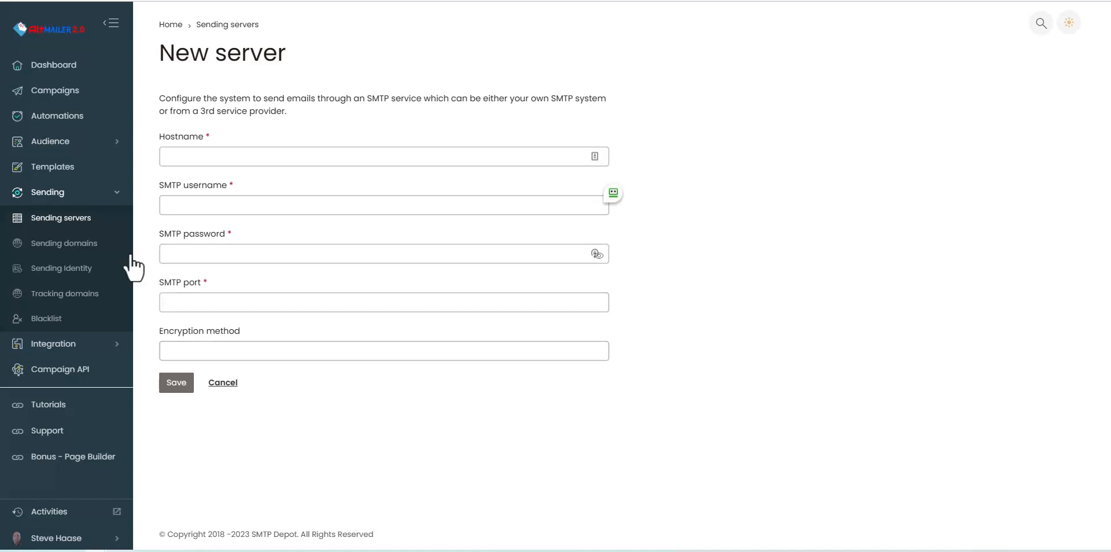
pyautogui.click(65, 227)
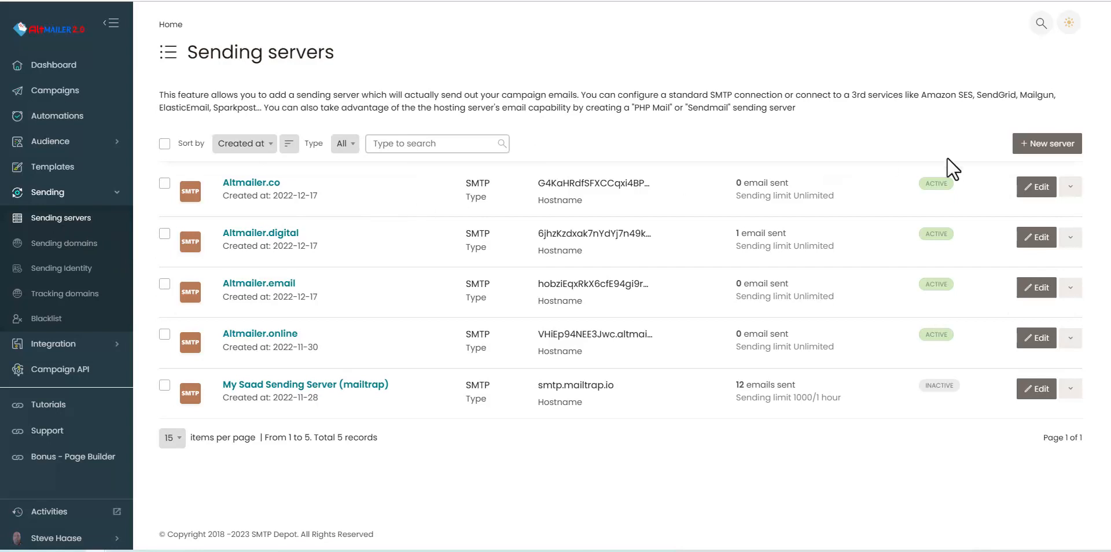
# Step: Open Altmailer.co for editing and run a connection test, which reports the server valid
pyautogui.click(1034, 188)
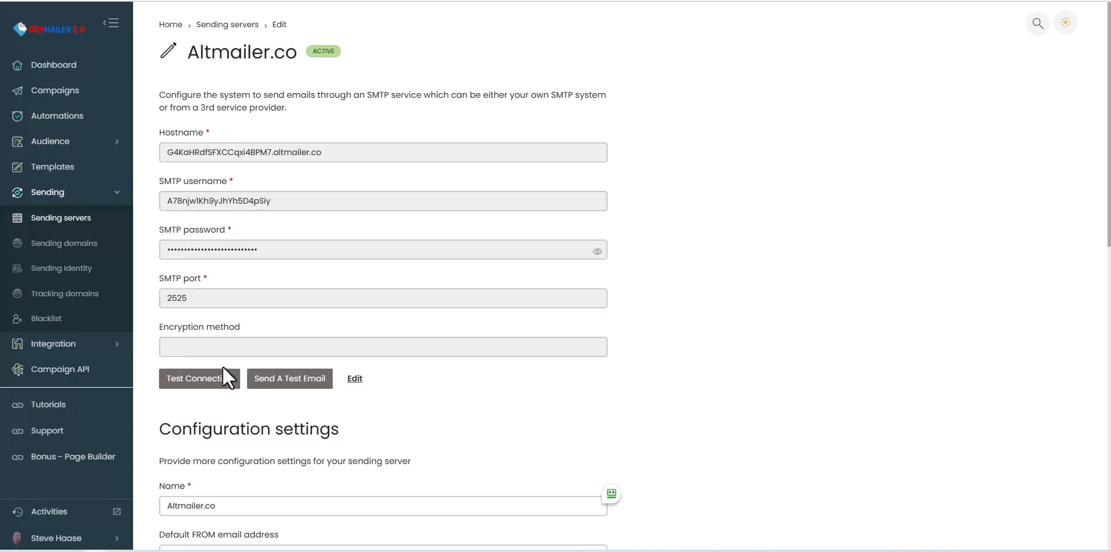
pyautogui.click(184, 379)
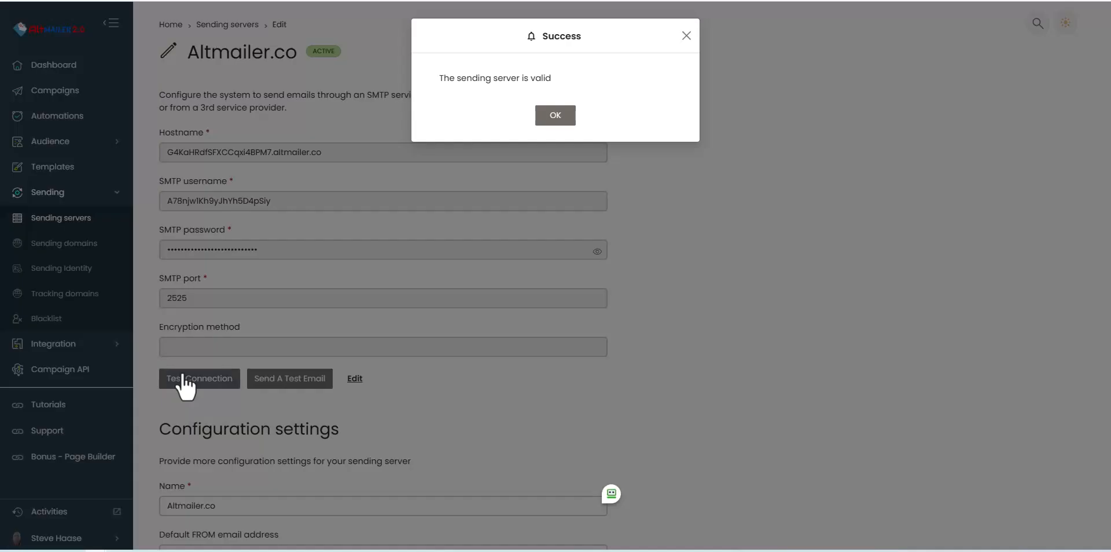
pyautogui.click(560, 114)
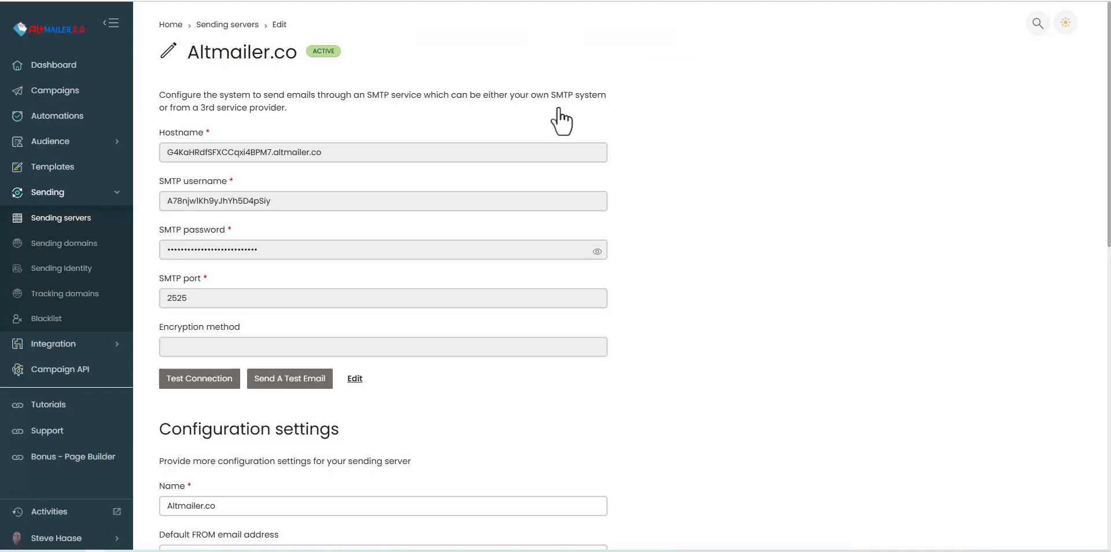
# Step: Open the Send A Test Email form and close it without sending
pyautogui.click(289, 382)
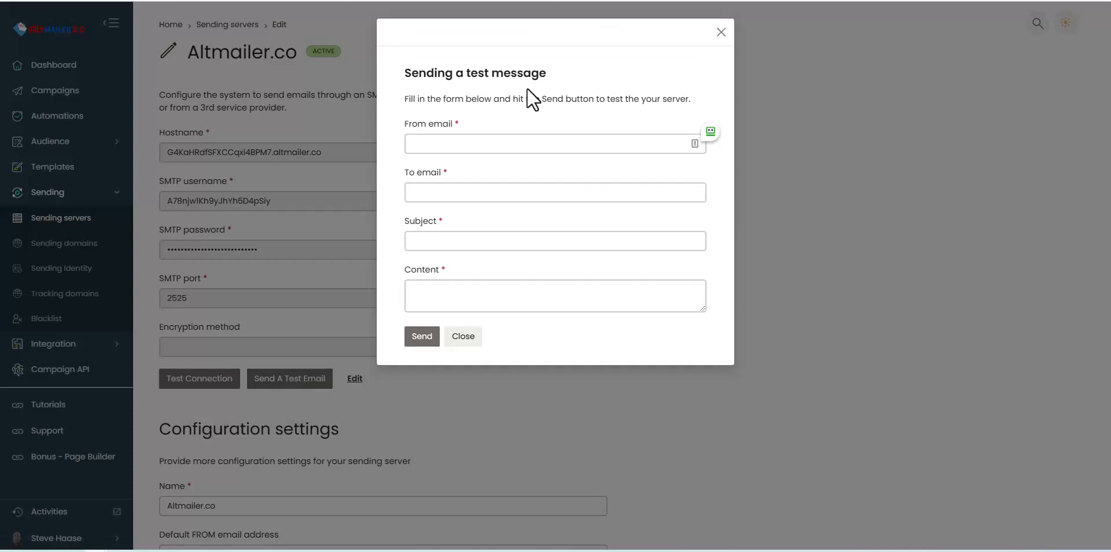
pyautogui.click(721, 33)
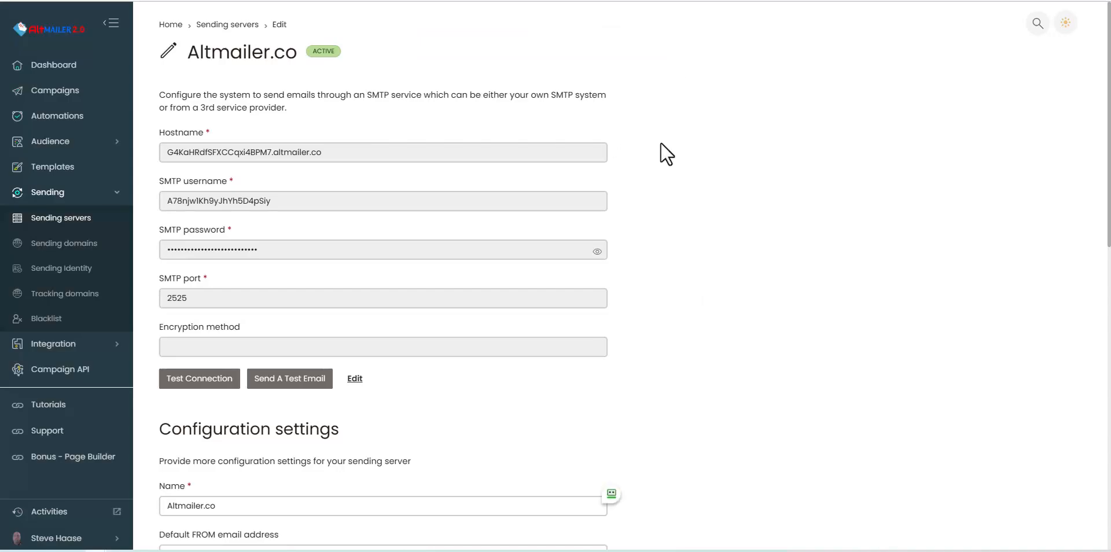
pyautogui.scroll(-5, 662, 139)
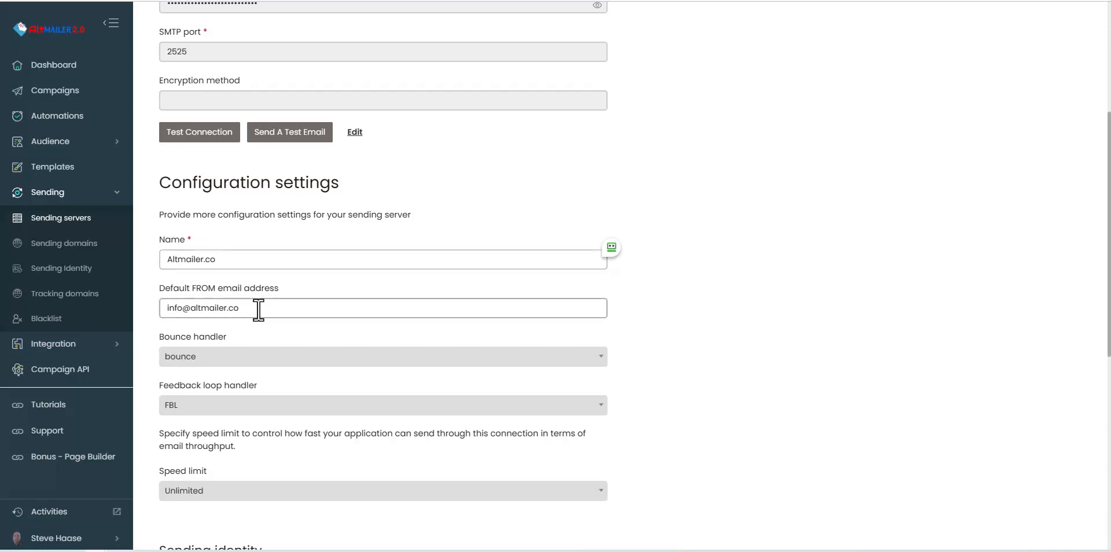
pyautogui.scroll(-3, 258, 310)
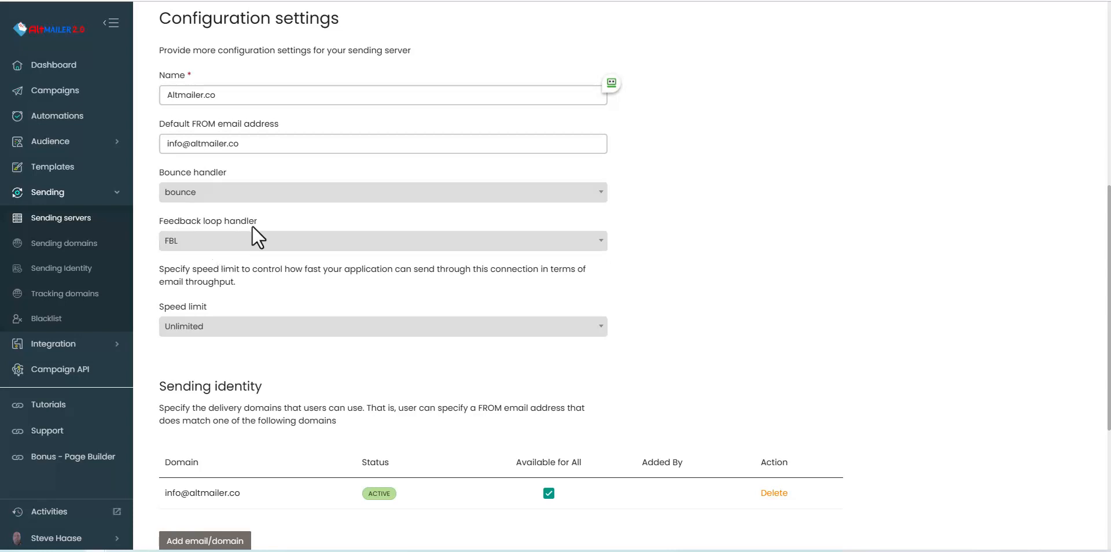
pyautogui.scroll(-3, 254, 244)
pyautogui.click(227, 168)
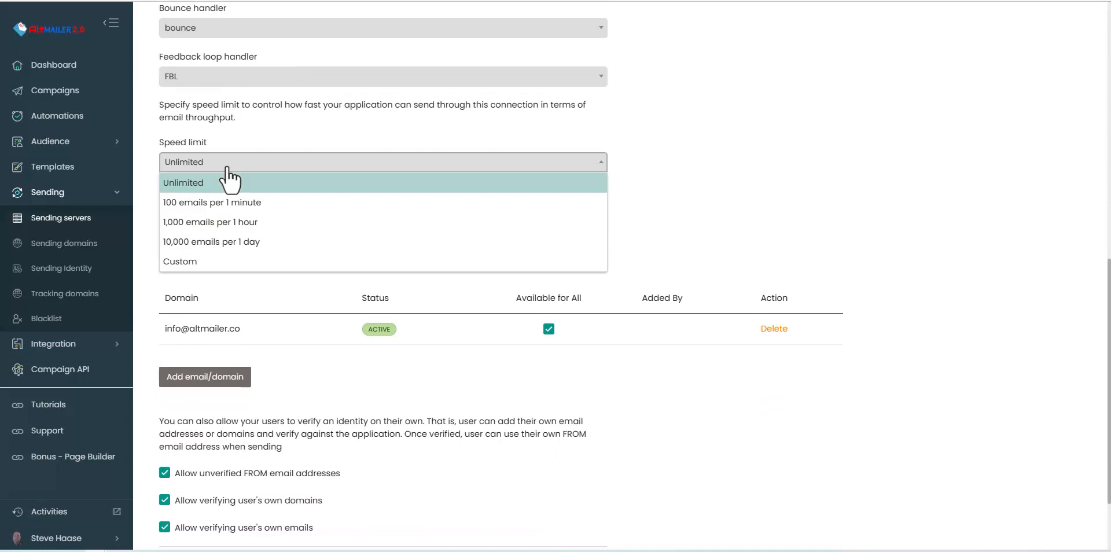
pyautogui.click(227, 168)
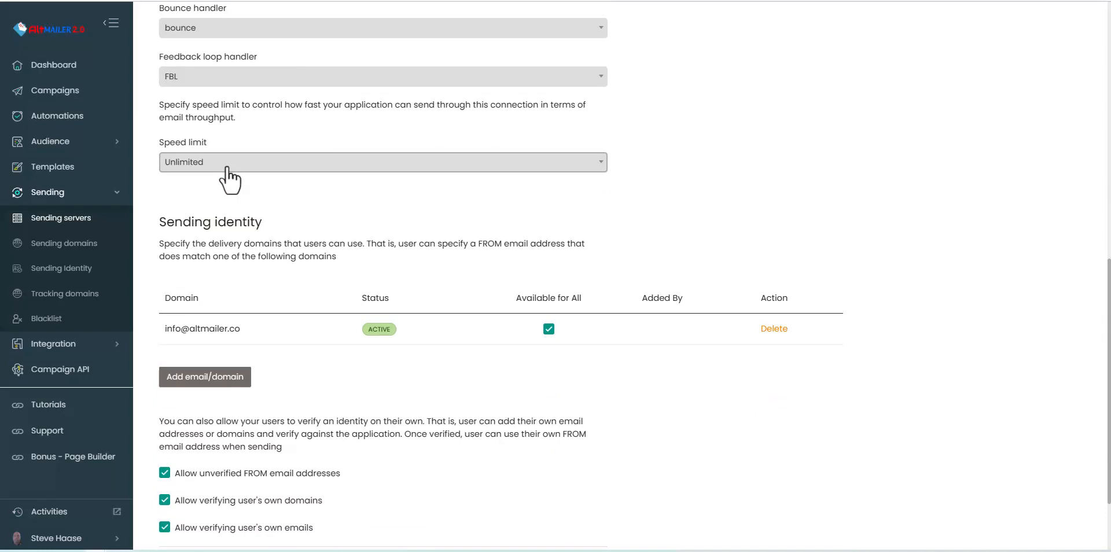
pyautogui.click(227, 165)
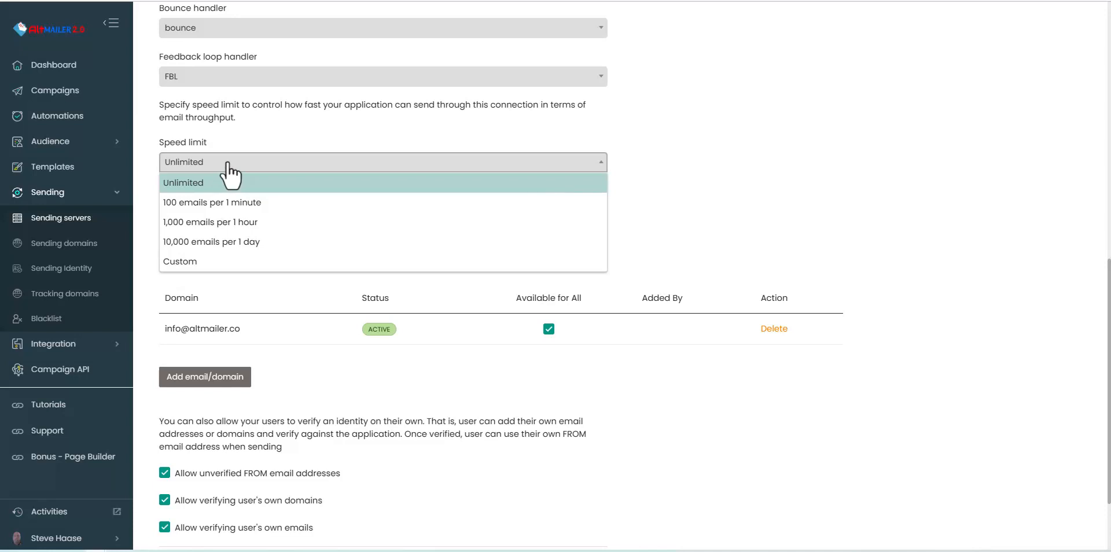
pyautogui.click(227, 164)
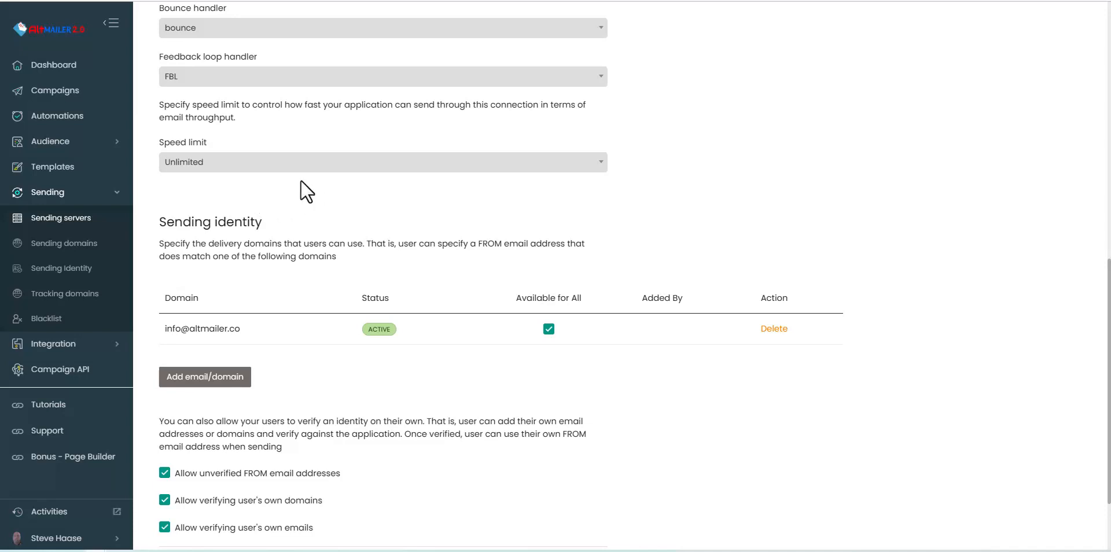
pyautogui.scroll(-2, 347, 200)
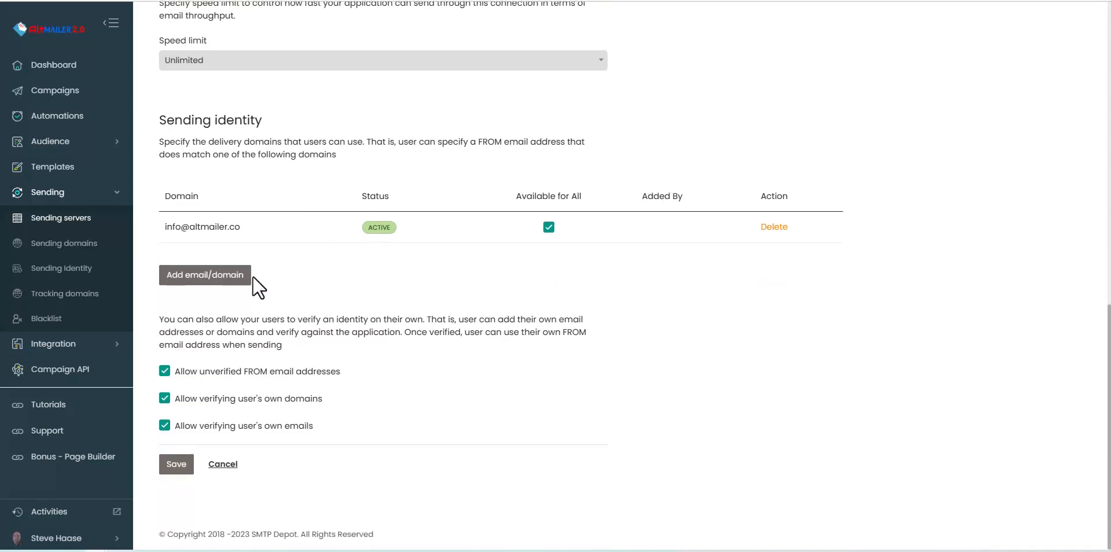
# Step: Add a new sender address on the test.com domain to the server's sending identities
pyautogui.click(225, 280)
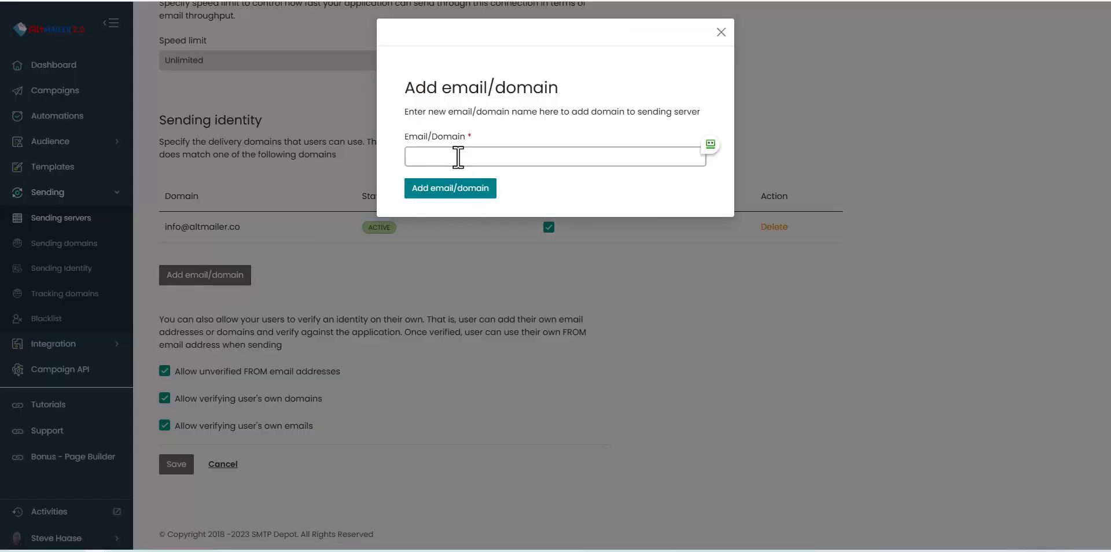
pyautogui.click(458, 156)
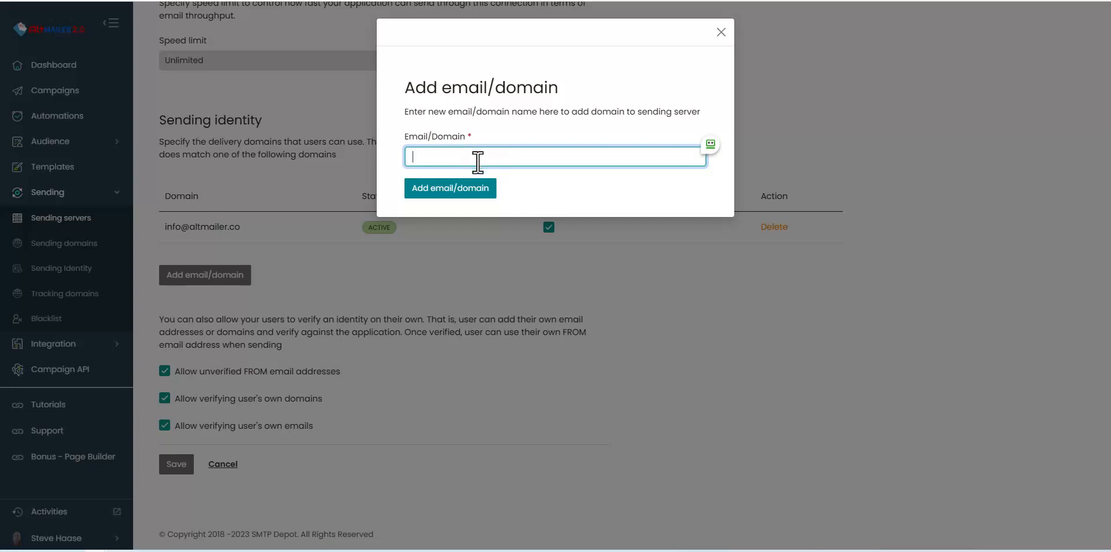
pyautogui.write('steve@')
pyautogui.write('tes')
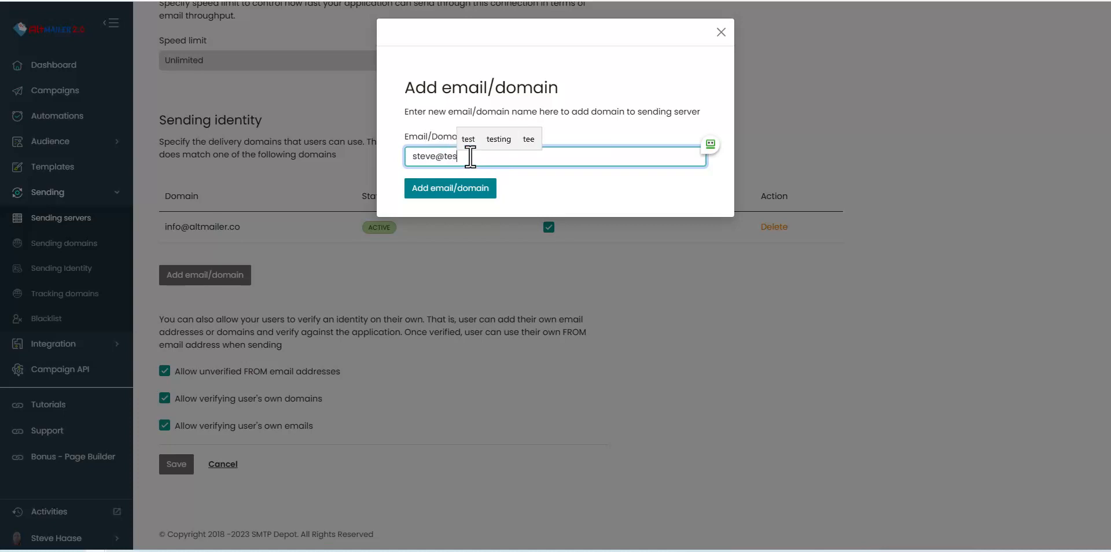
pyautogui.write('t.com')
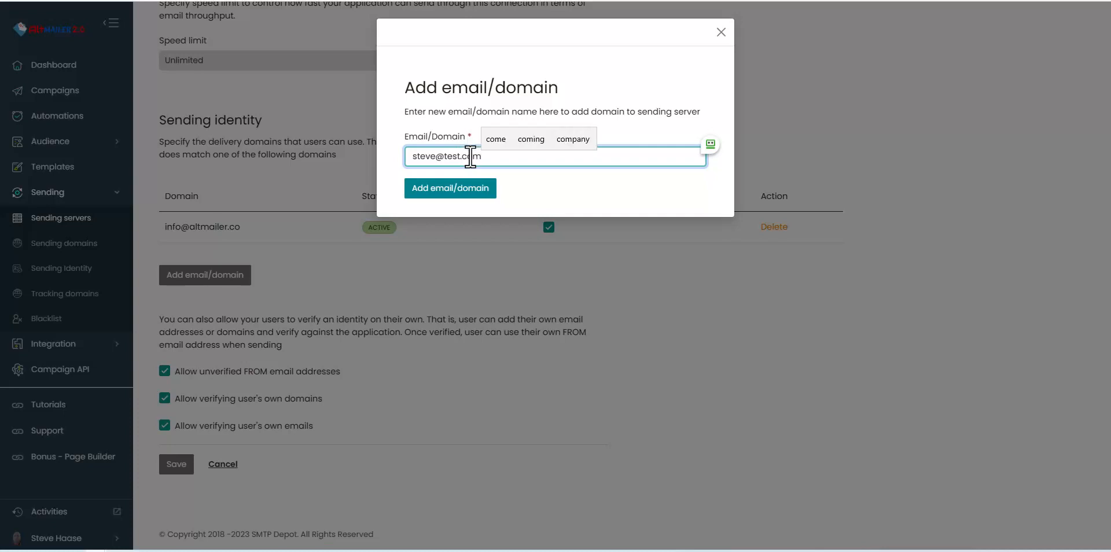
pyautogui.click(483, 189)
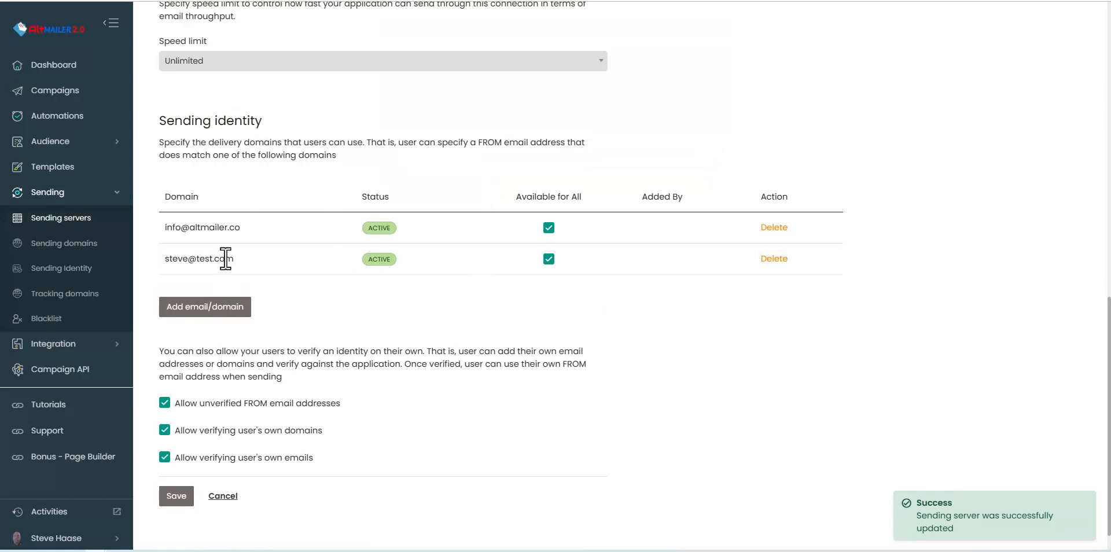
# Step: Make the test.com address unavailable to all users, then delete it and confirm
pyautogui.click(548, 260)
pyautogui.click(549, 260)
pyautogui.click(549, 259)
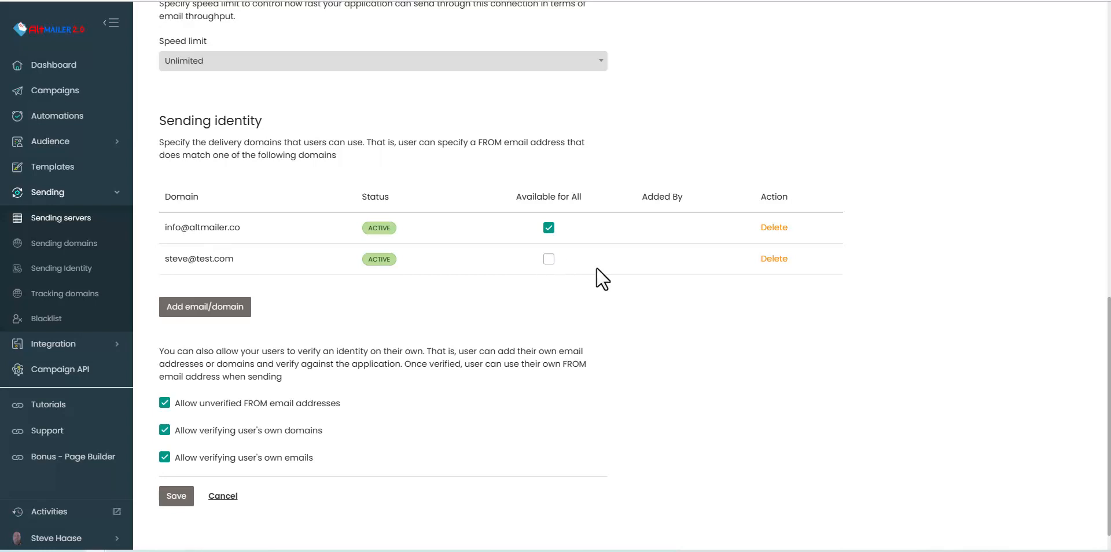
pyautogui.click(774, 260)
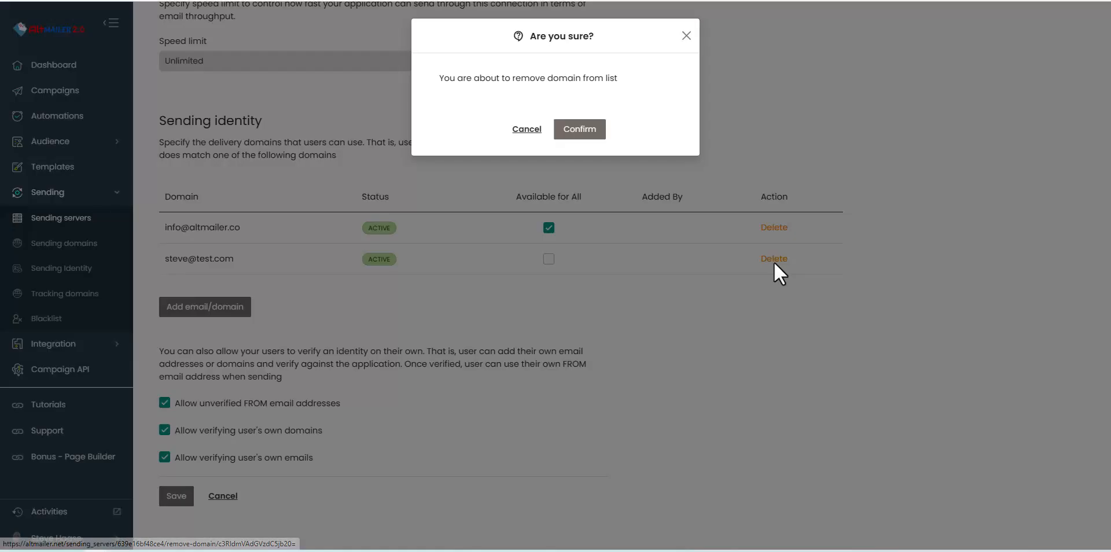
pyautogui.click(571, 135)
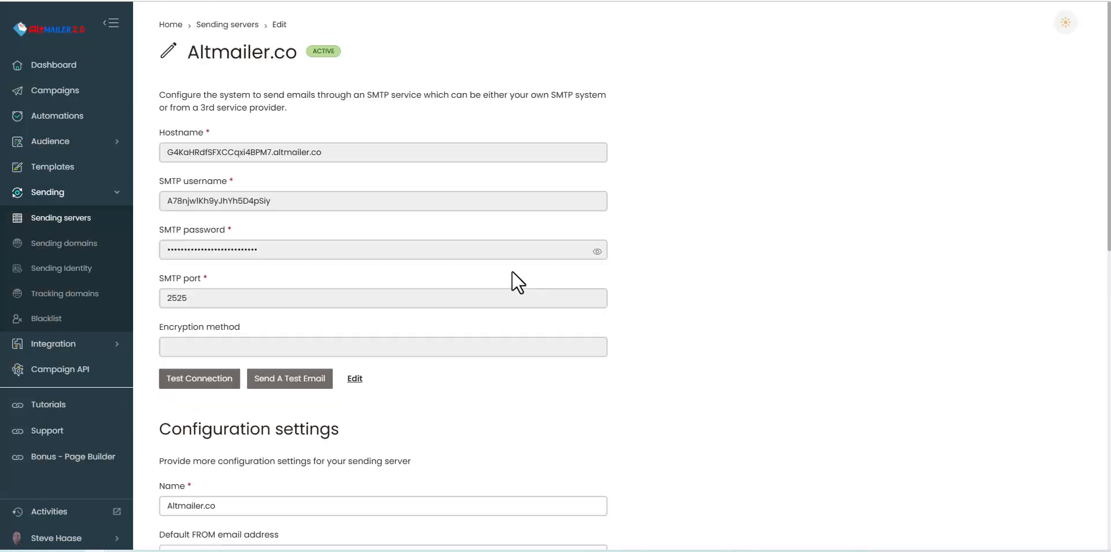
# Step: Start a new Amazon API sending server and look over its access key, secret and region fields
pyautogui.scroll(-8, 405, 266)
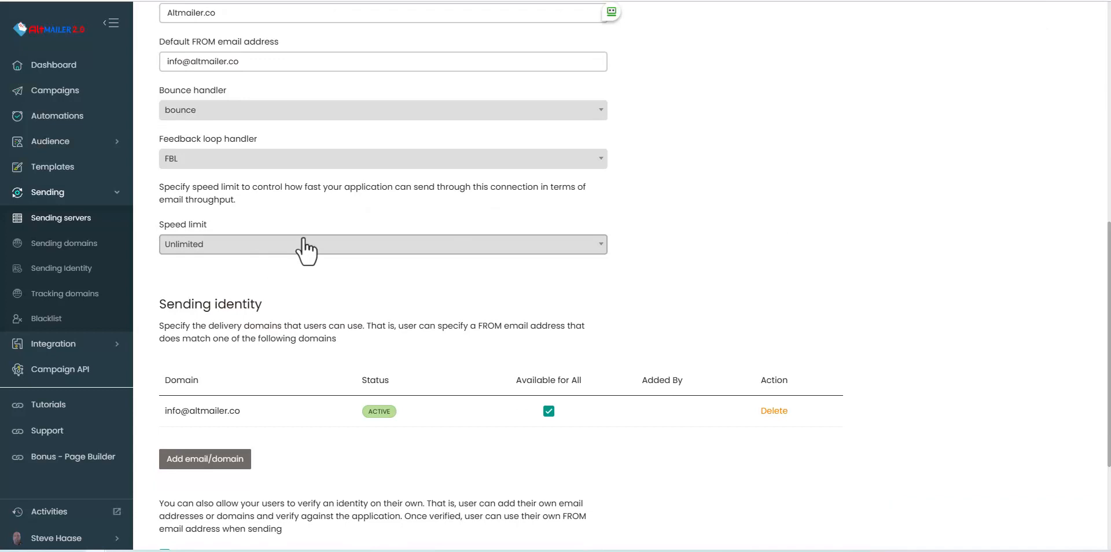
pyautogui.scroll(-3, 302, 239)
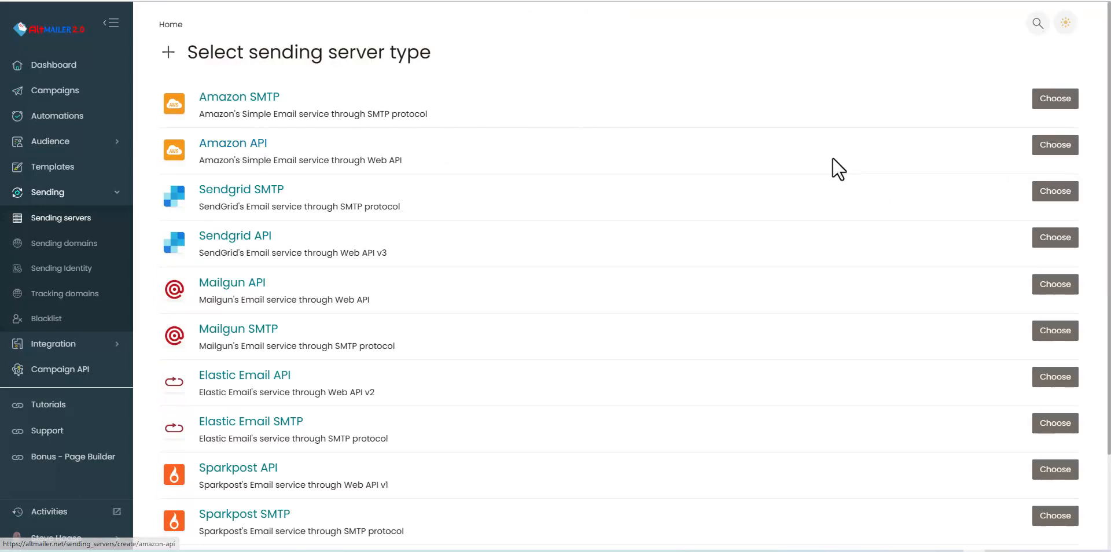
pyautogui.click(1054, 151)
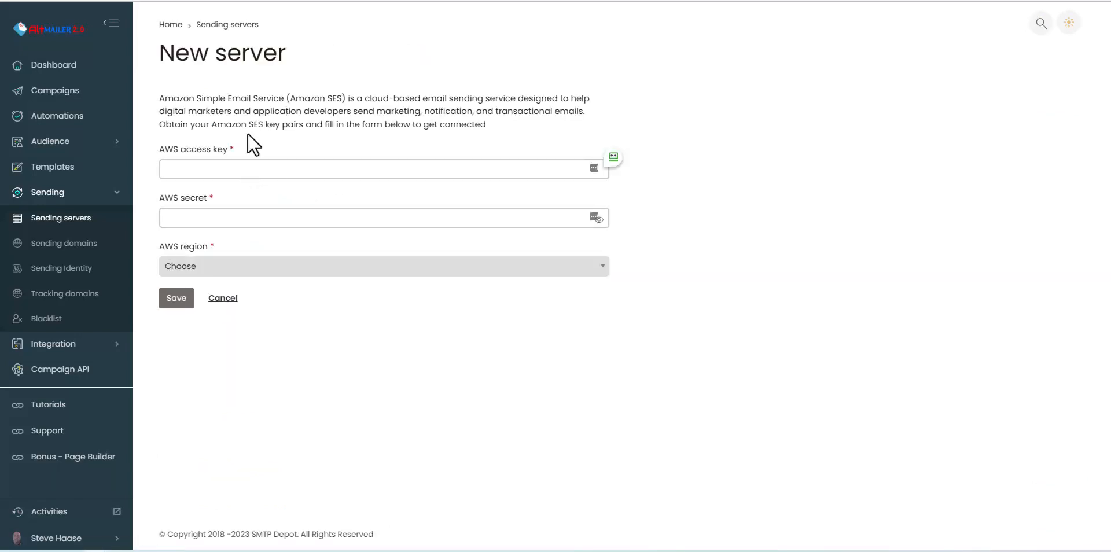
pyautogui.click(242, 167)
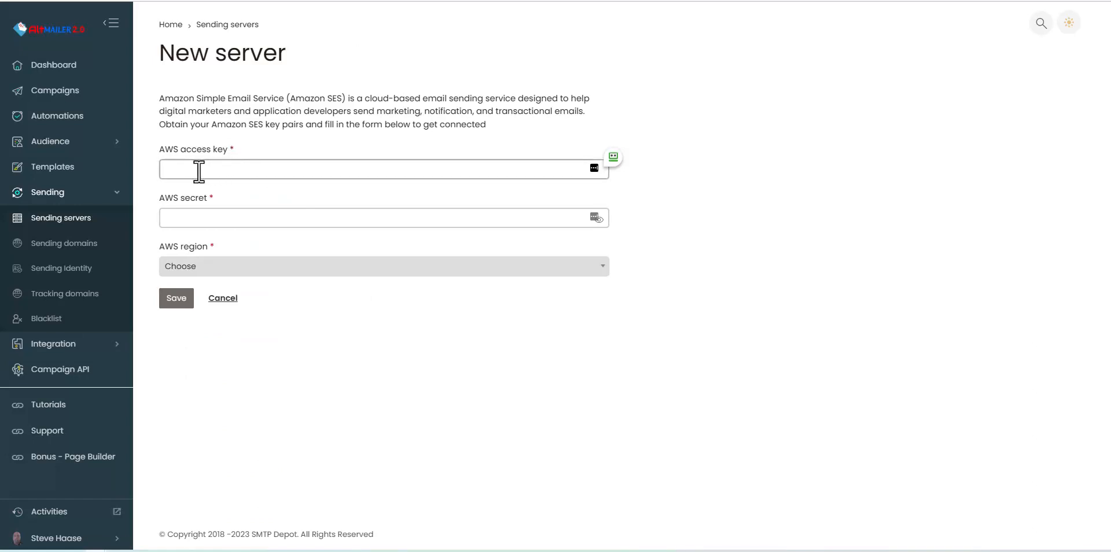
pyautogui.click(199, 220)
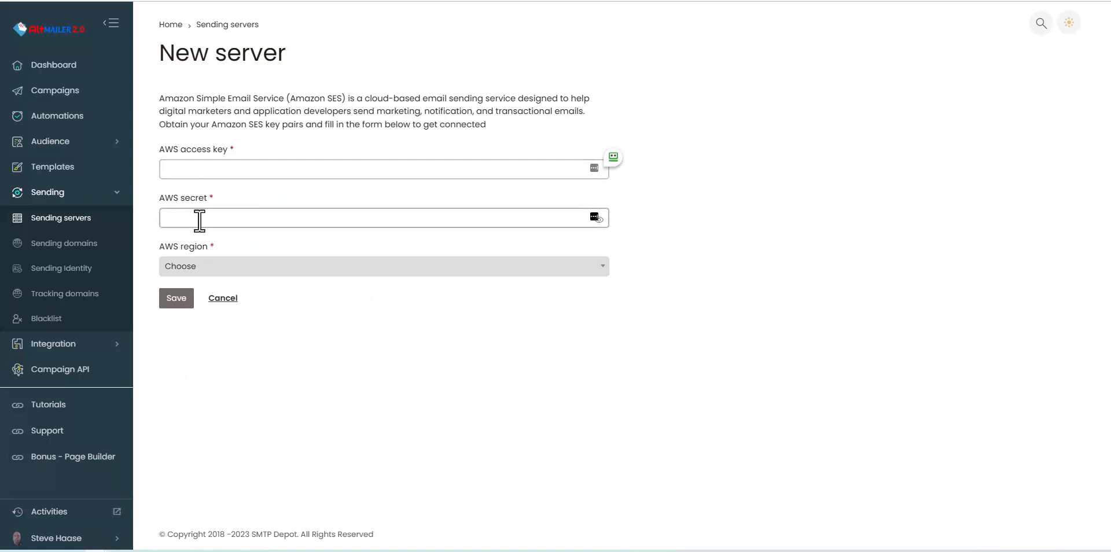
pyautogui.click(220, 268)
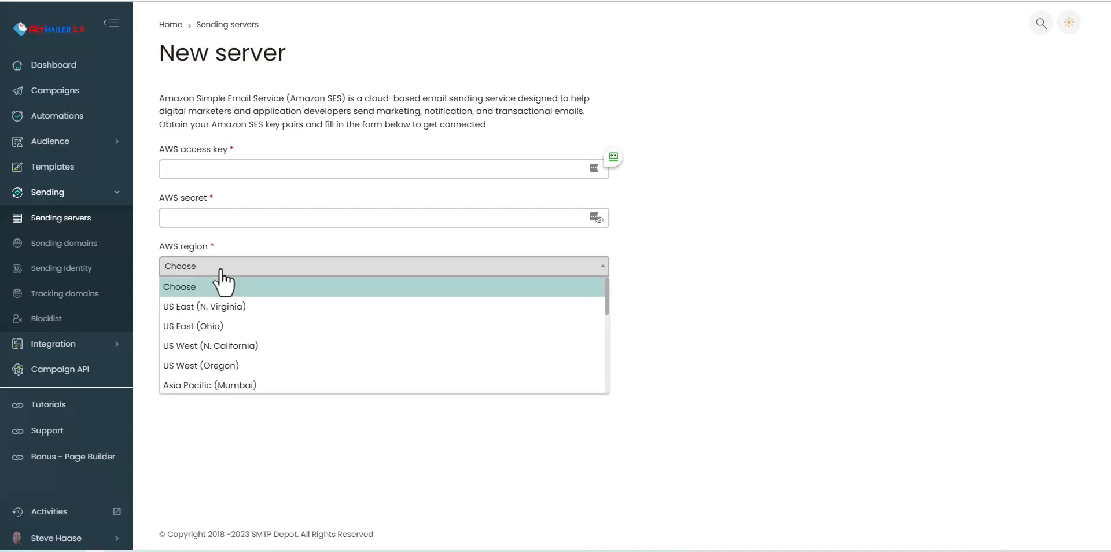
pyautogui.click(673, 271)
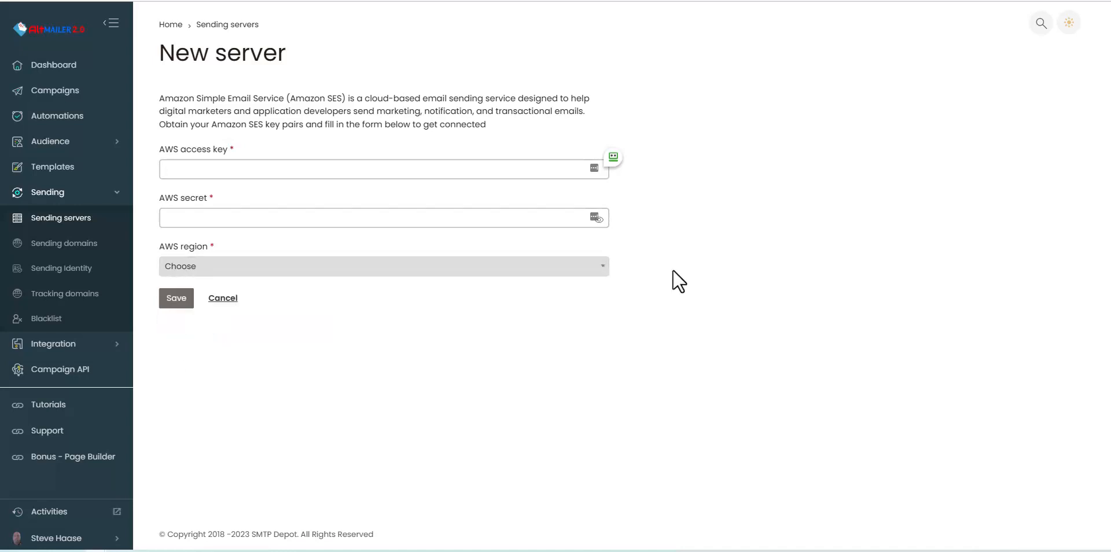
pyautogui.click(475, 216)
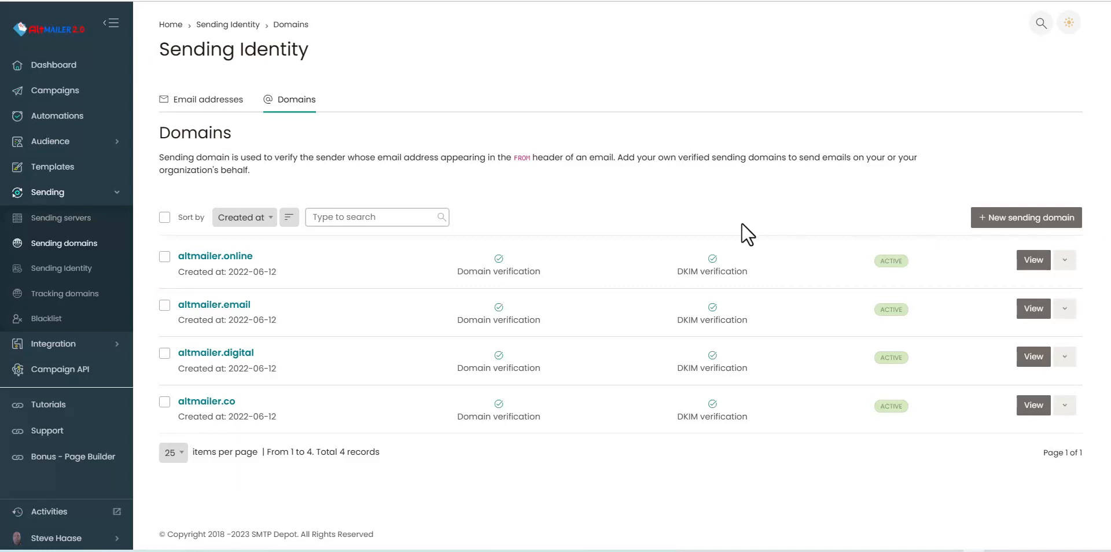
# Step: Add test.com as a signed sending domain and select its first verification record hostname
pyautogui.click(984, 221)
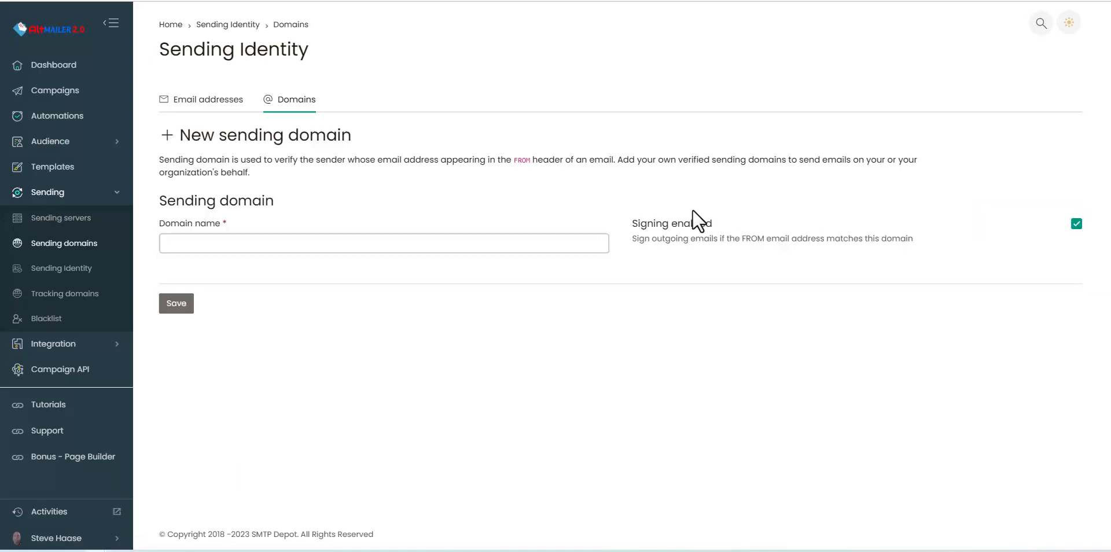
pyautogui.click(261, 246)
pyautogui.click(300, 246)
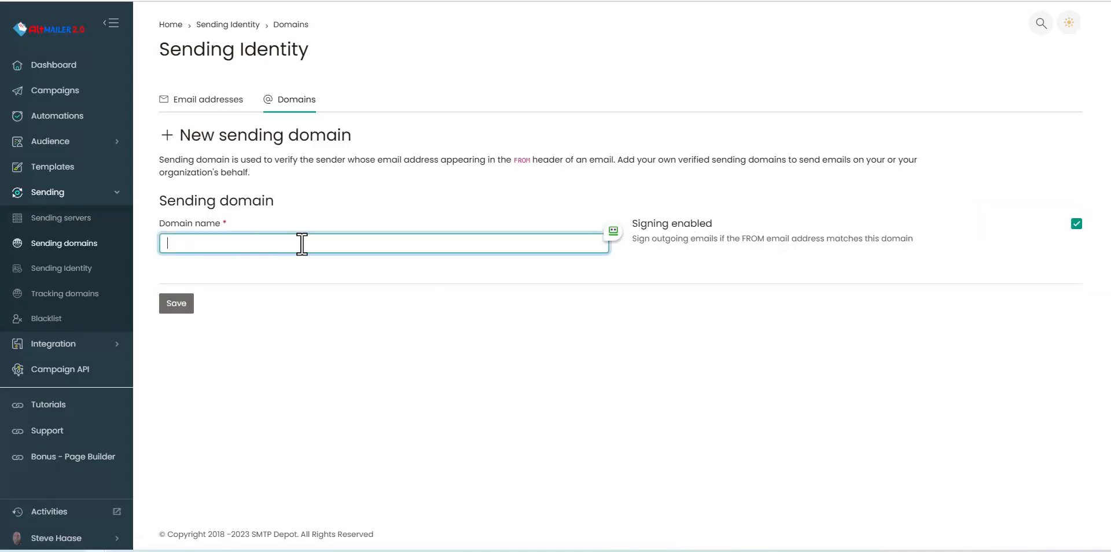
pyautogui.write('tes')
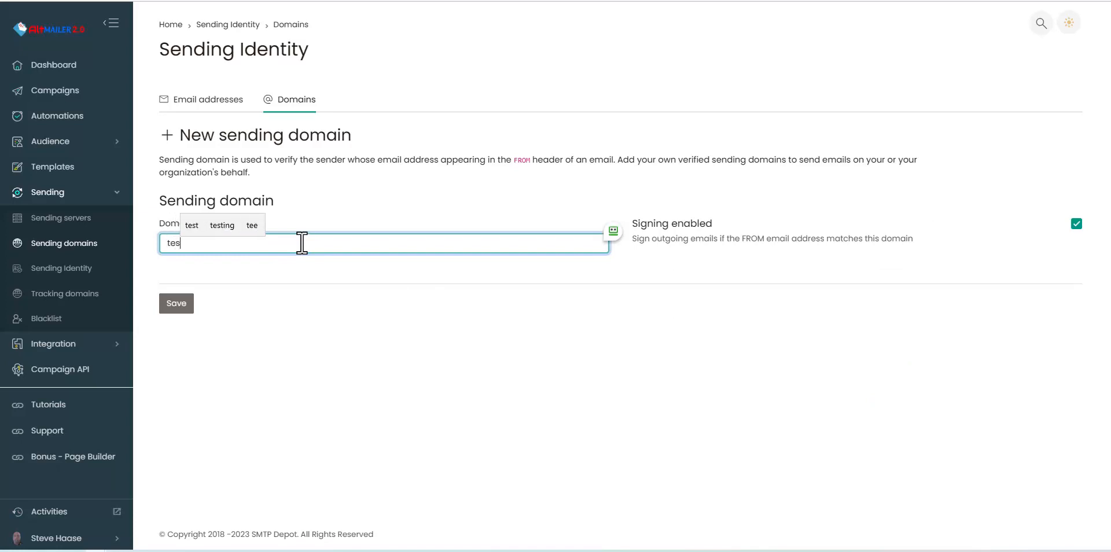
pyautogui.write('t.com')
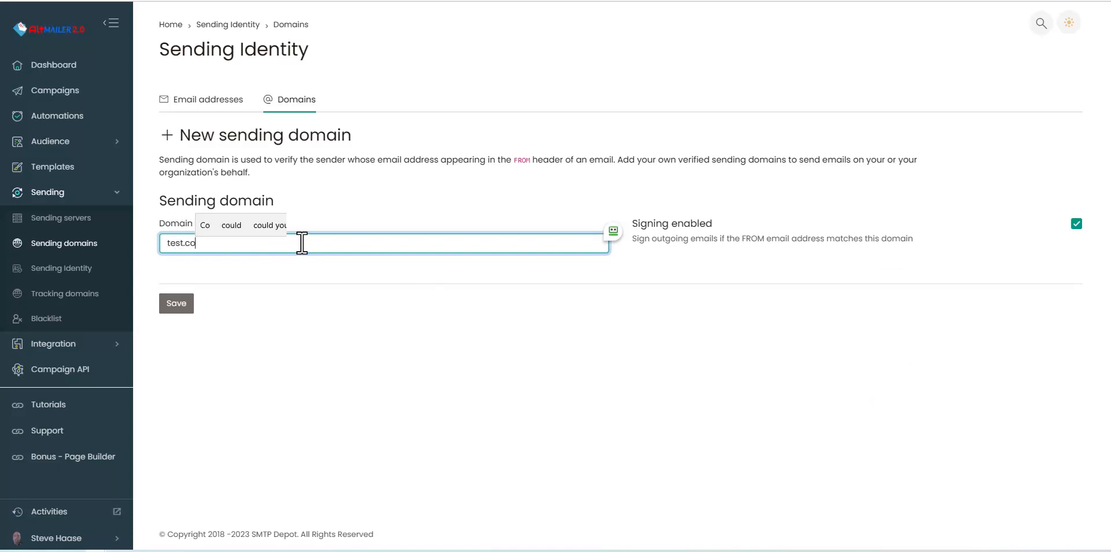
pyautogui.click(170, 293)
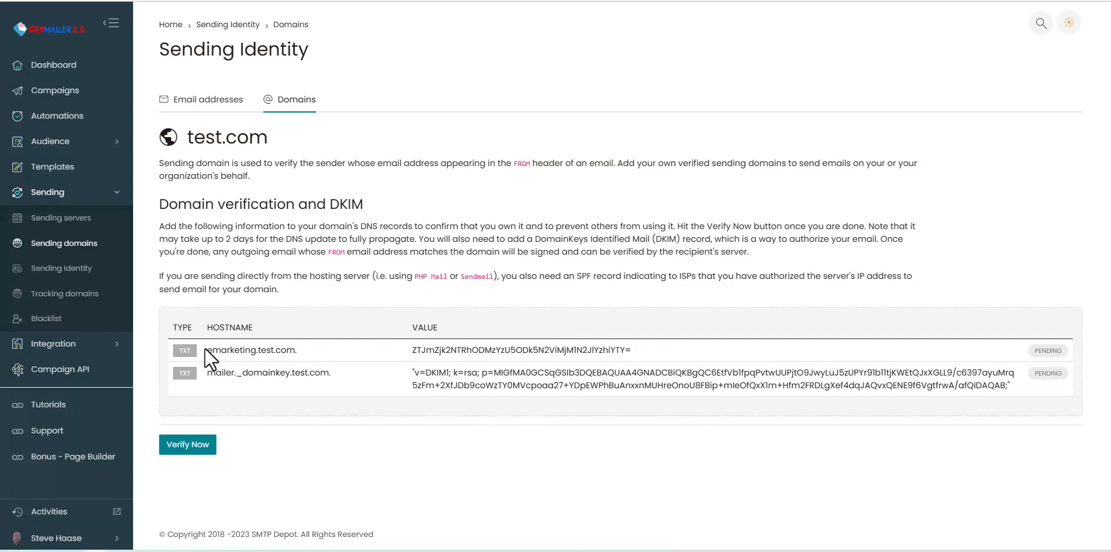
pyautogui.moveTo(206, 350); pyautogui.dragTo(286, 353)
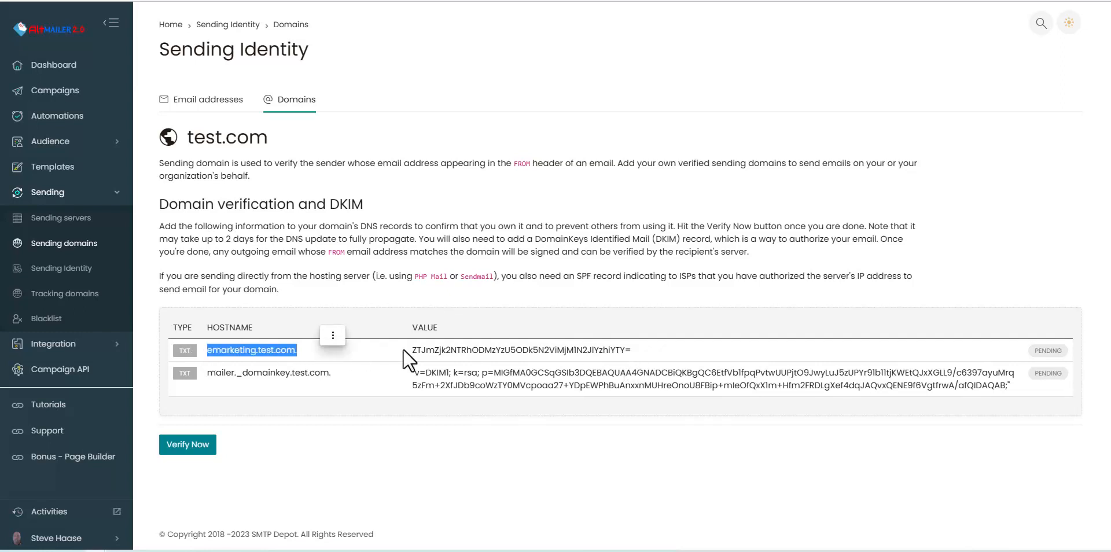
# Step: Select the verification TXT value, then the DKIM hostname and the full DKIM value
pyautogui.moveTo(412, 348); pyautogui.dragTo(638, 352)
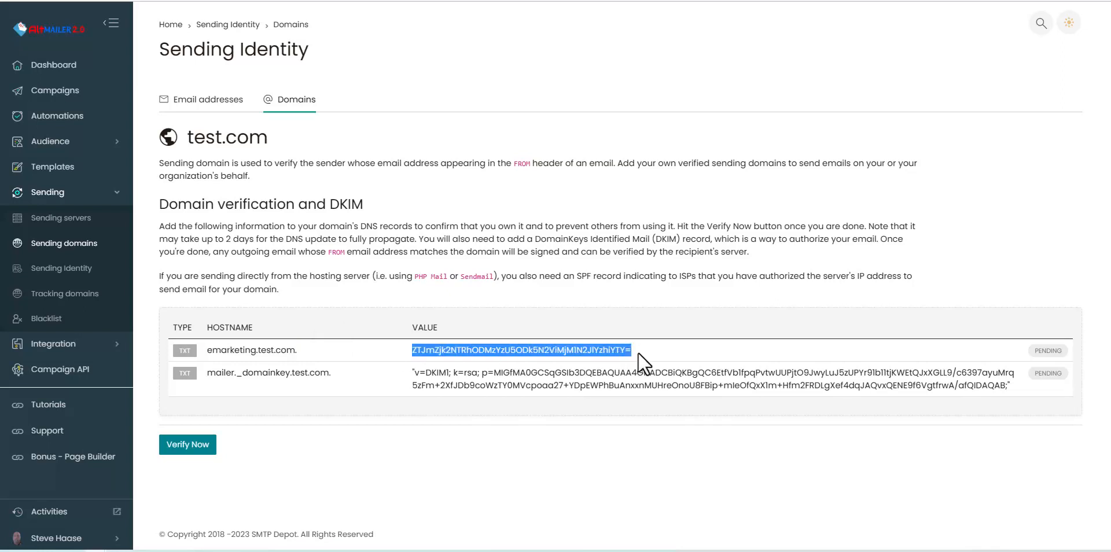
pyautogui.click(210, 371)
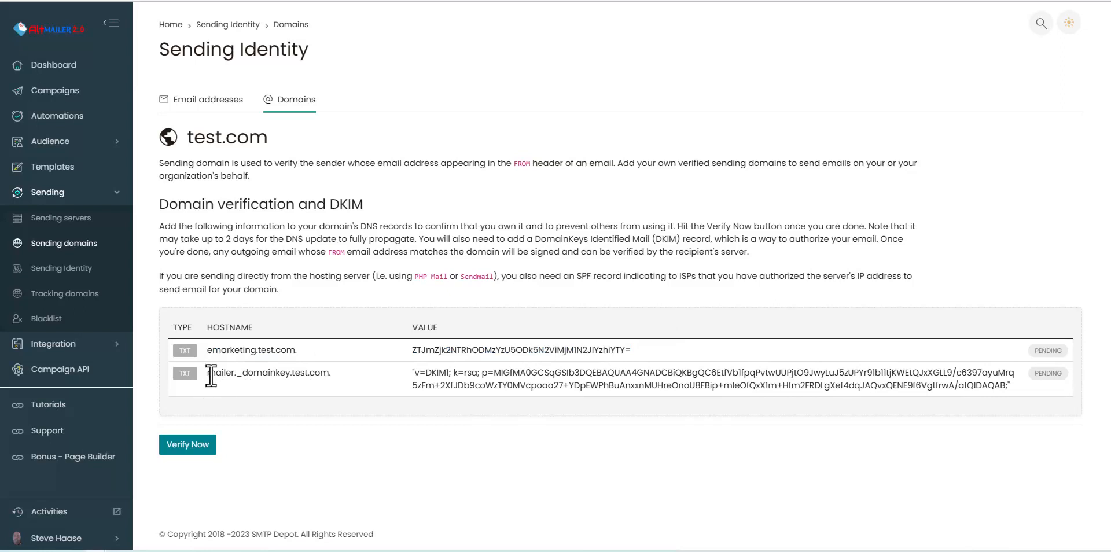
pyautogui.moveTo(210, 373); pyautogui.dragTo(339, 370)
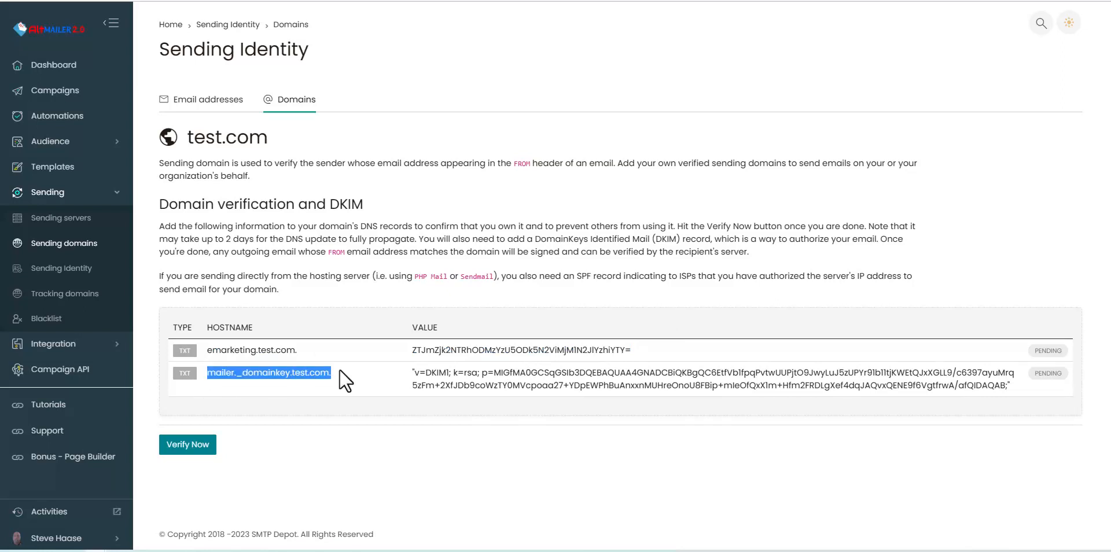
pyautogui.click(418, 374)
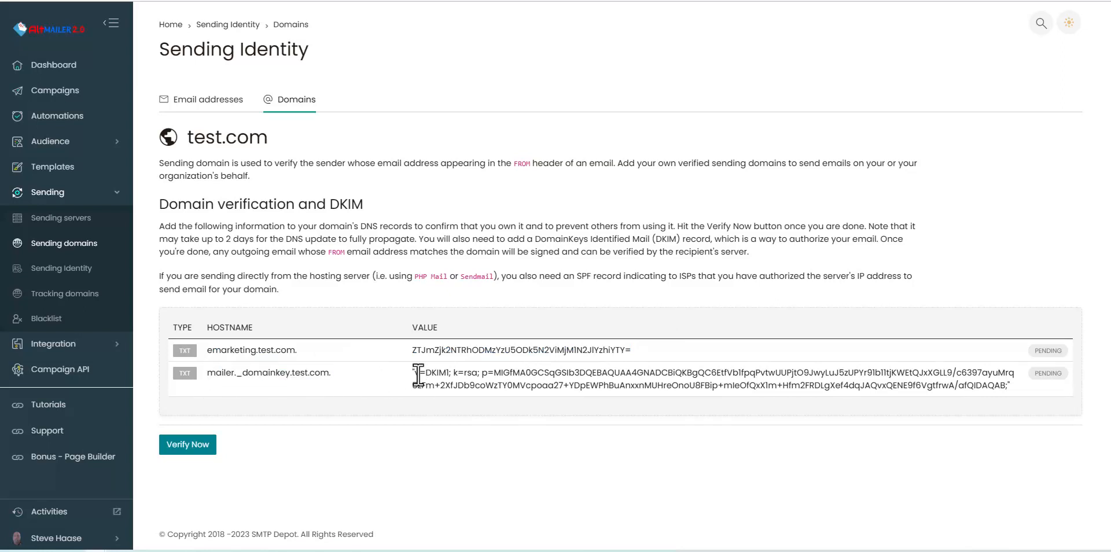
pyautogui.moveTo(1009, 390); pyautogui.dragTo(419, 376)
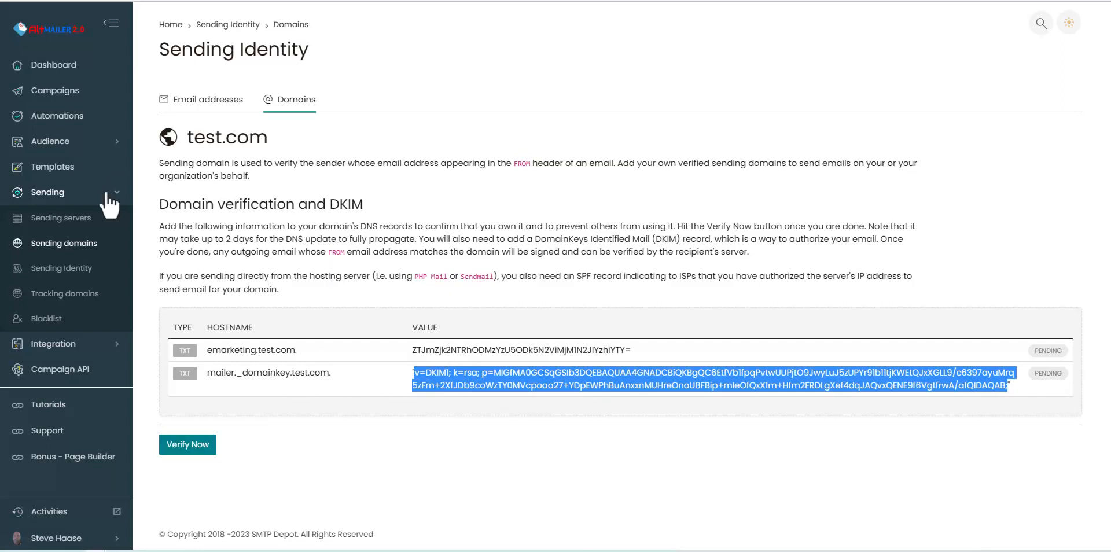
# Step: Review the Sending domains list showing test.com inactive, then go to Sending Identity
pyautogui.click(67, 253)
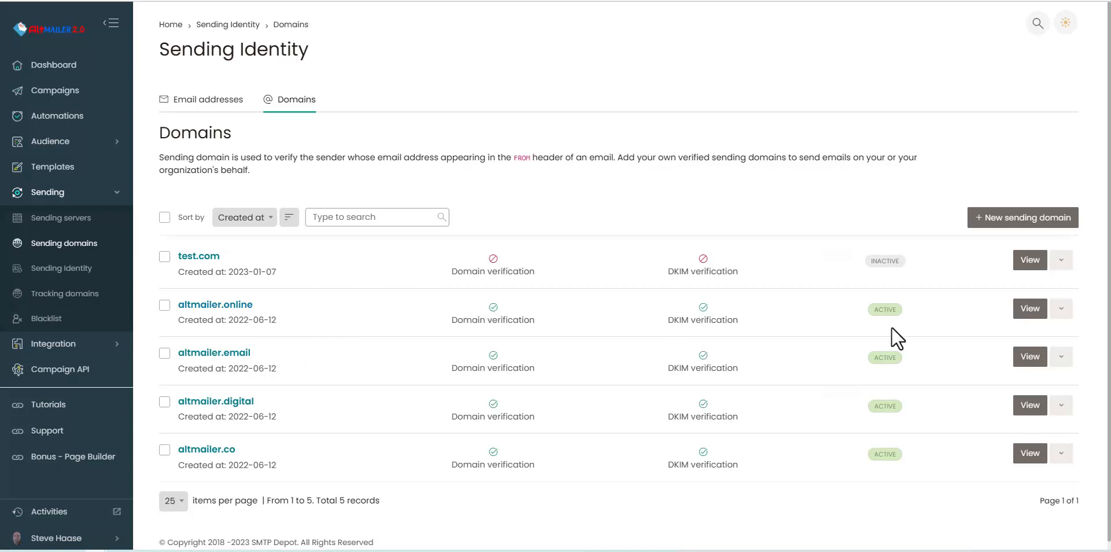
pyautogui.click(1029, 311)
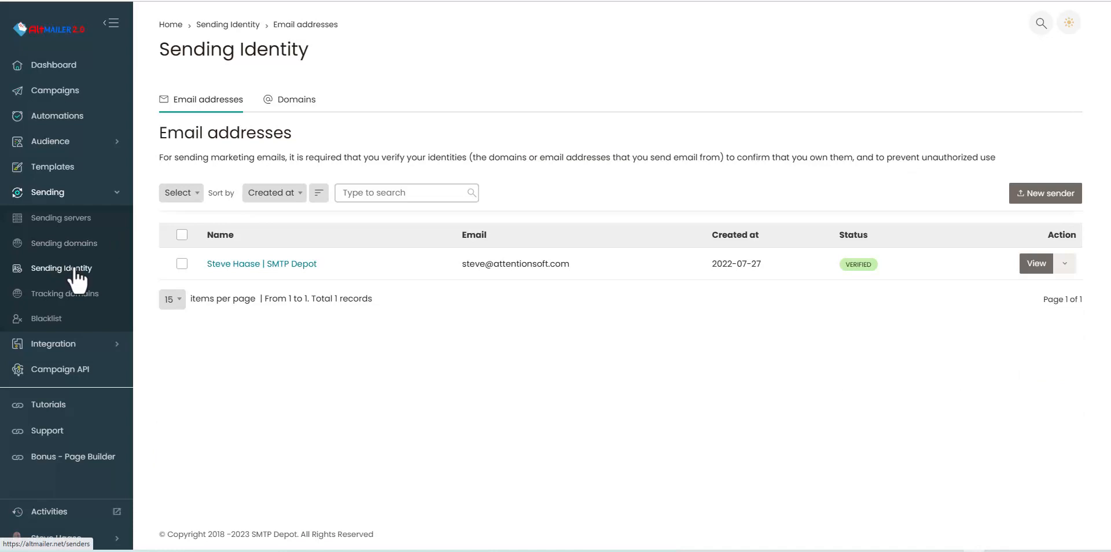
# Step: Save a new sender with the sender's full name and a test.com e-mail address
pyautogui.click(1038, 197)
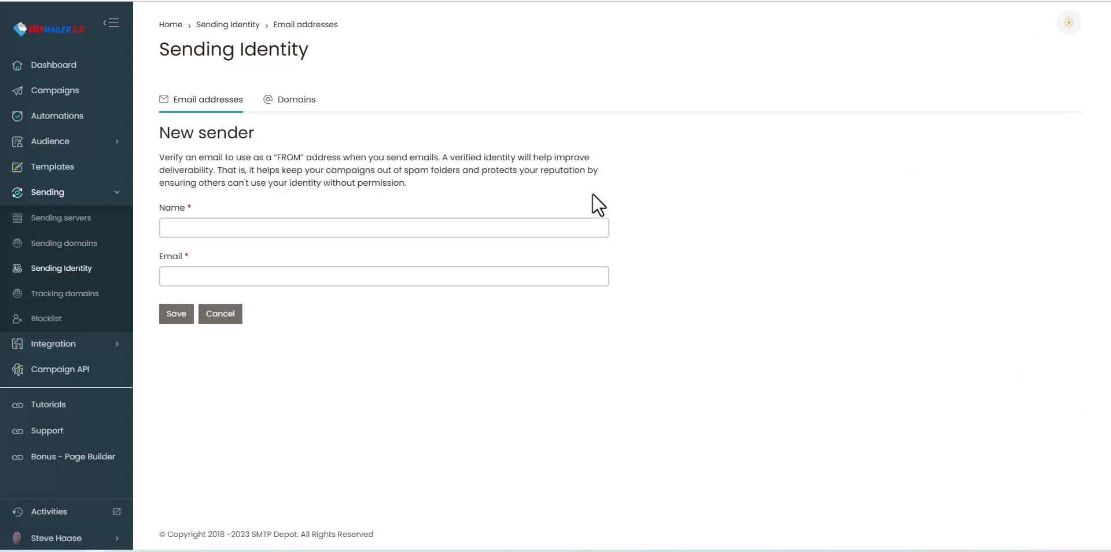
pyautogui.click(241, 226)
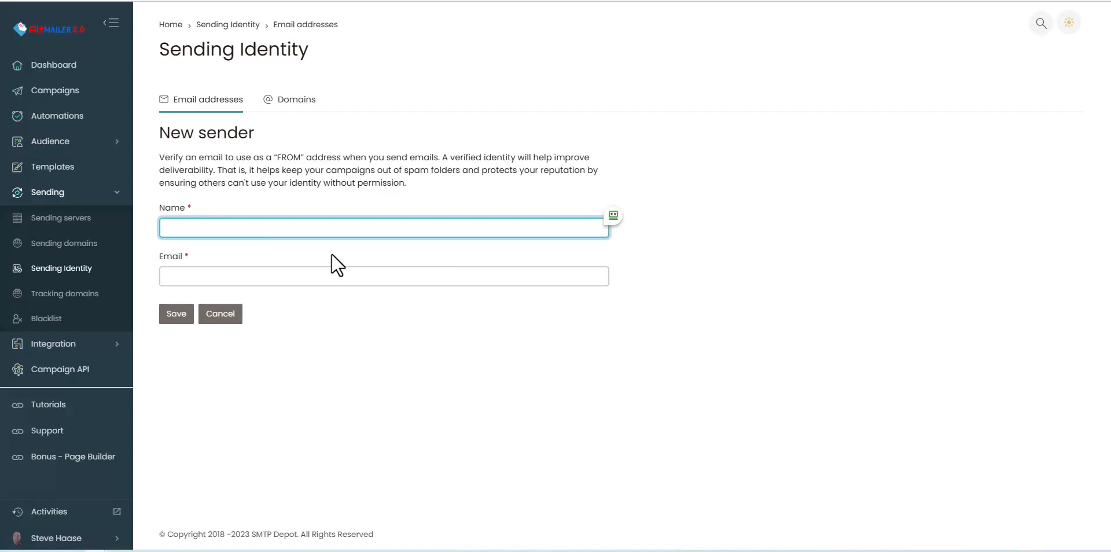
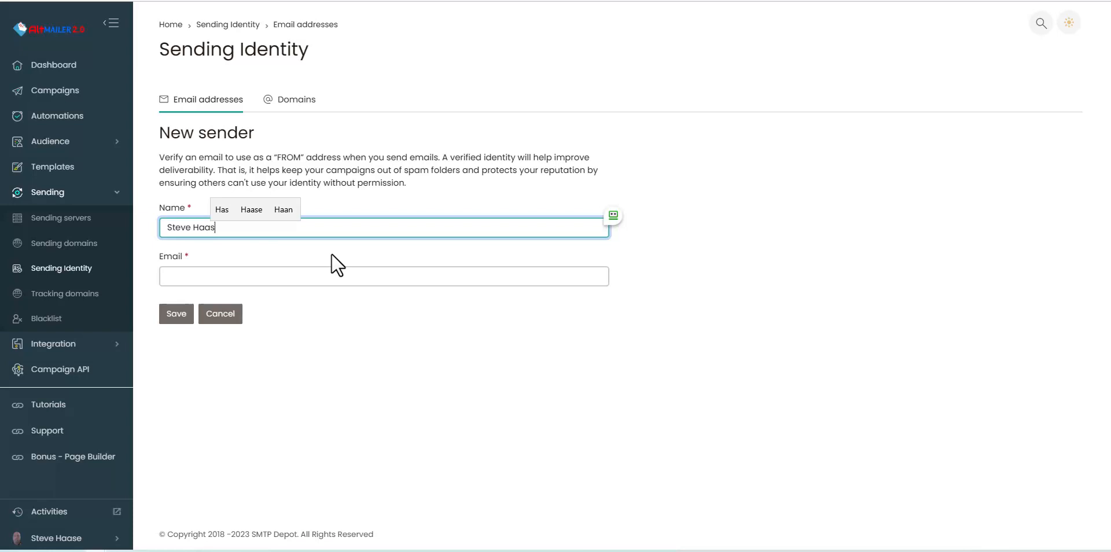
pyautogui.click(316, 279)
pyautogui.write('steve')
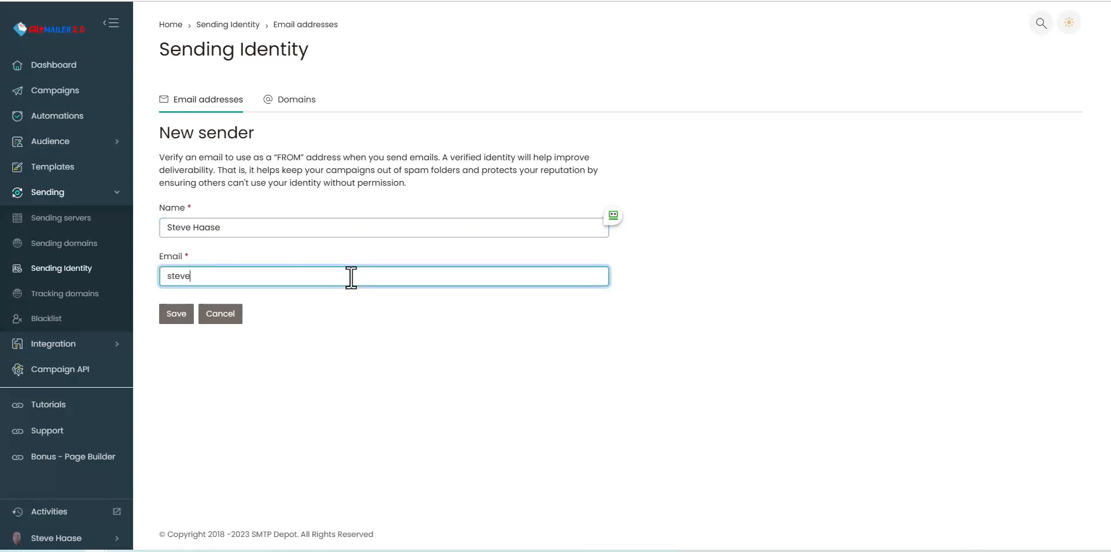
pyautogui.write('@test.com')
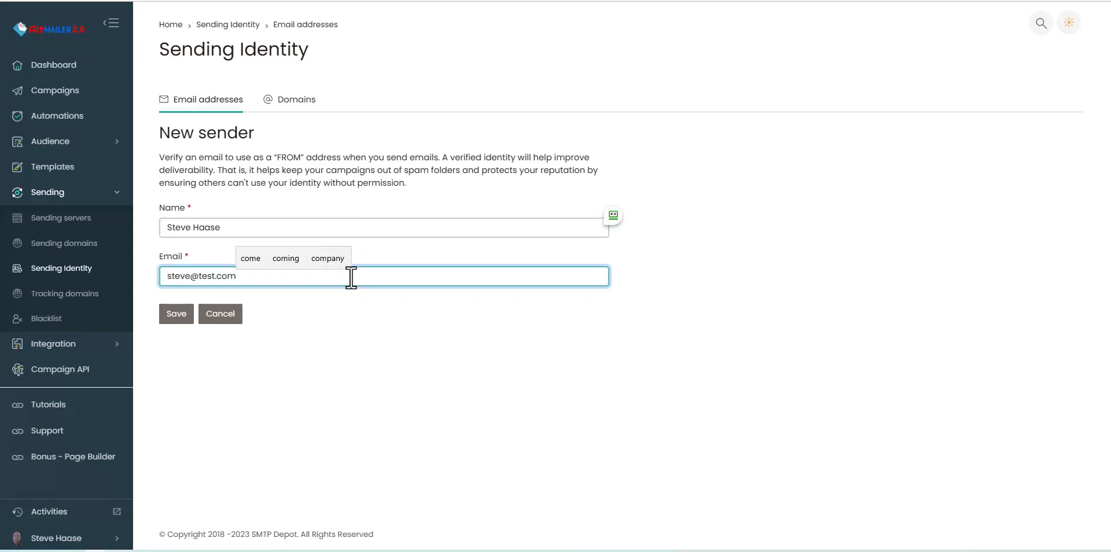
pyautogui.click(177, 314)
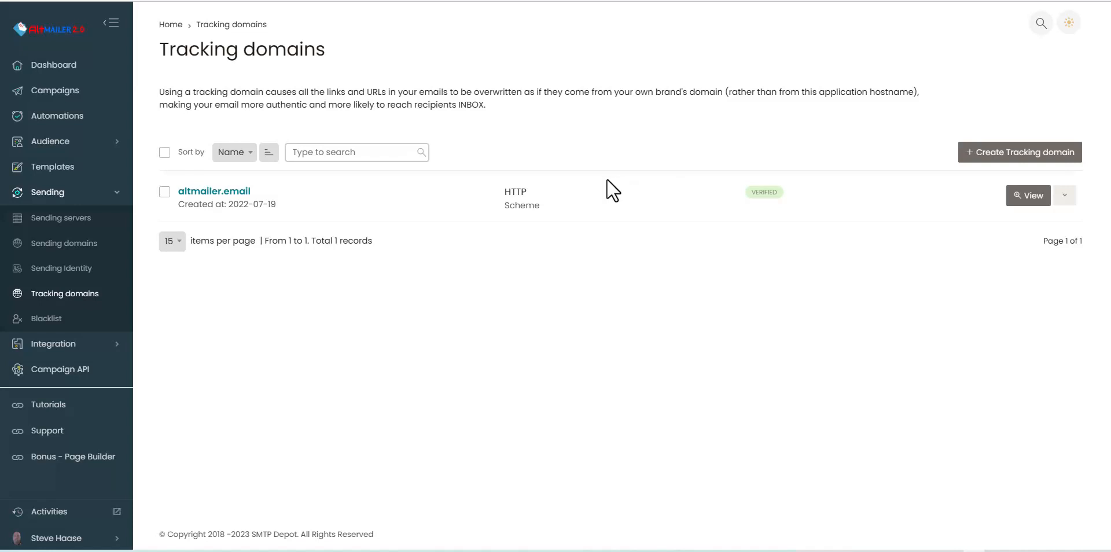
pyautogui.click(1004, 154)
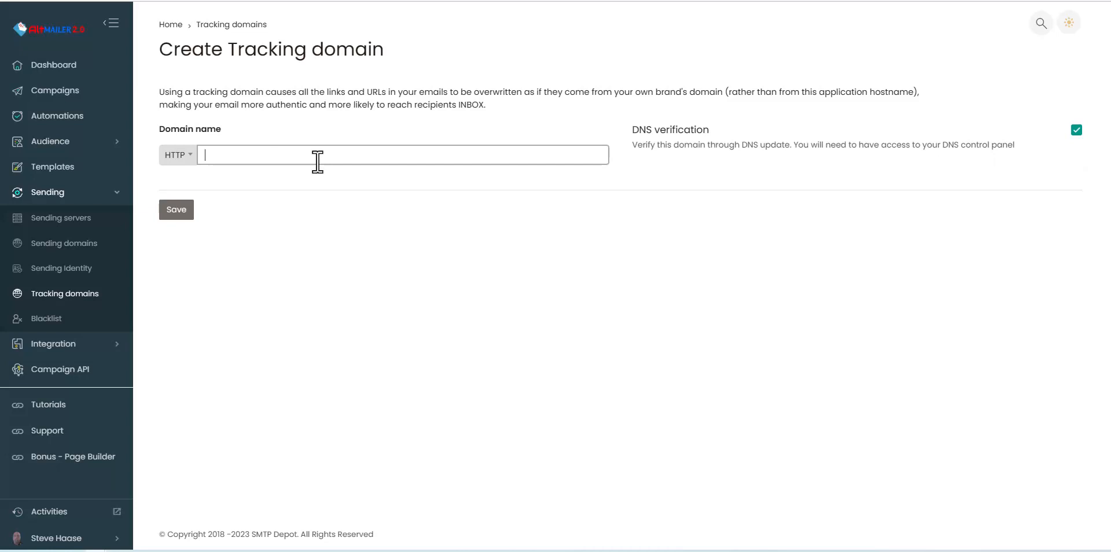
pyautogui.hotkey('alt', 'Left')
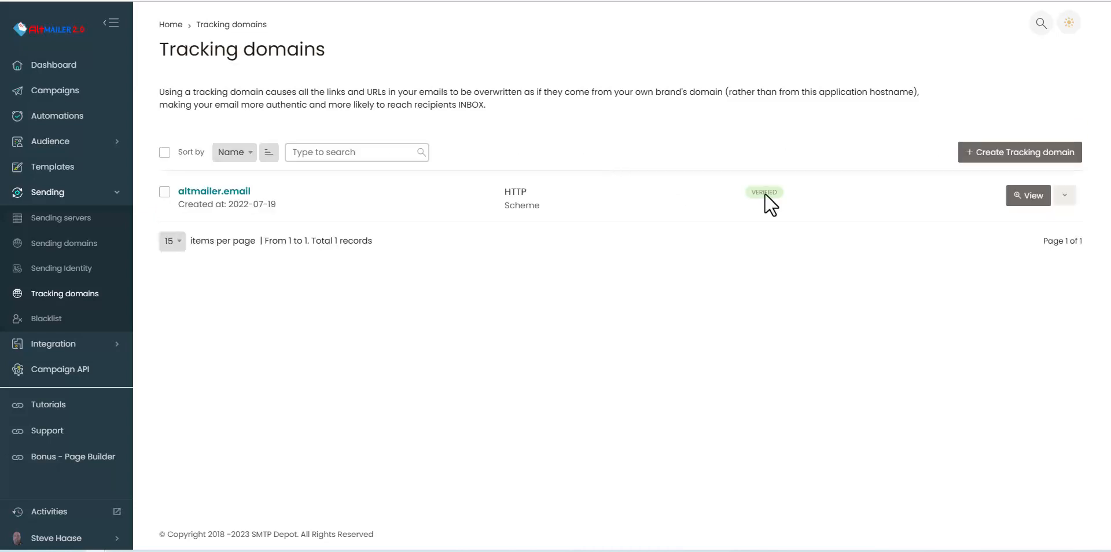
pyautogui.click(1028, 196)
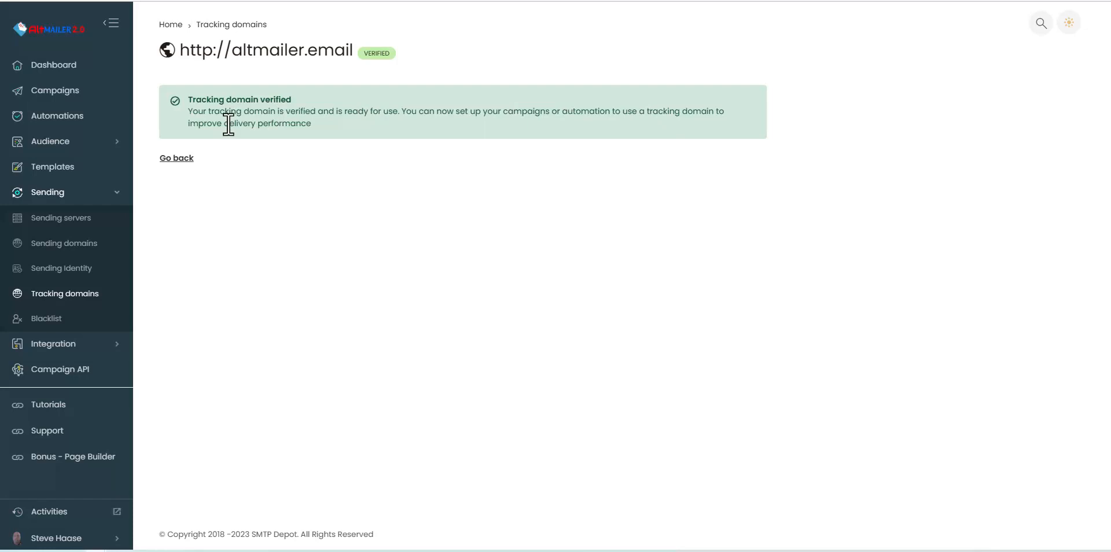
pyautogui.click(177, 160)
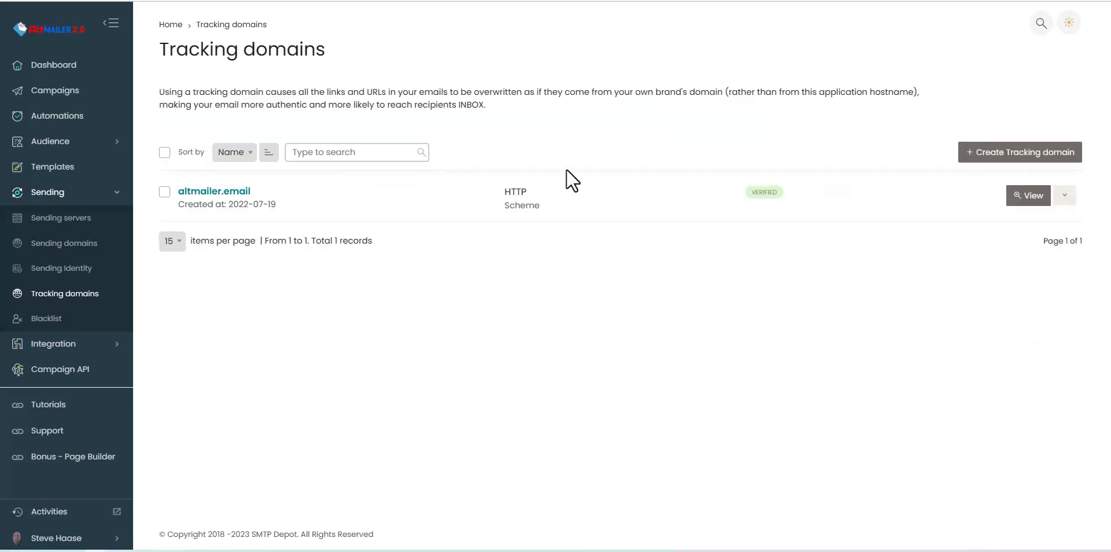
# Step: Create test.com as a new HTTP tracking domain
pyautogui.click(975, 157)
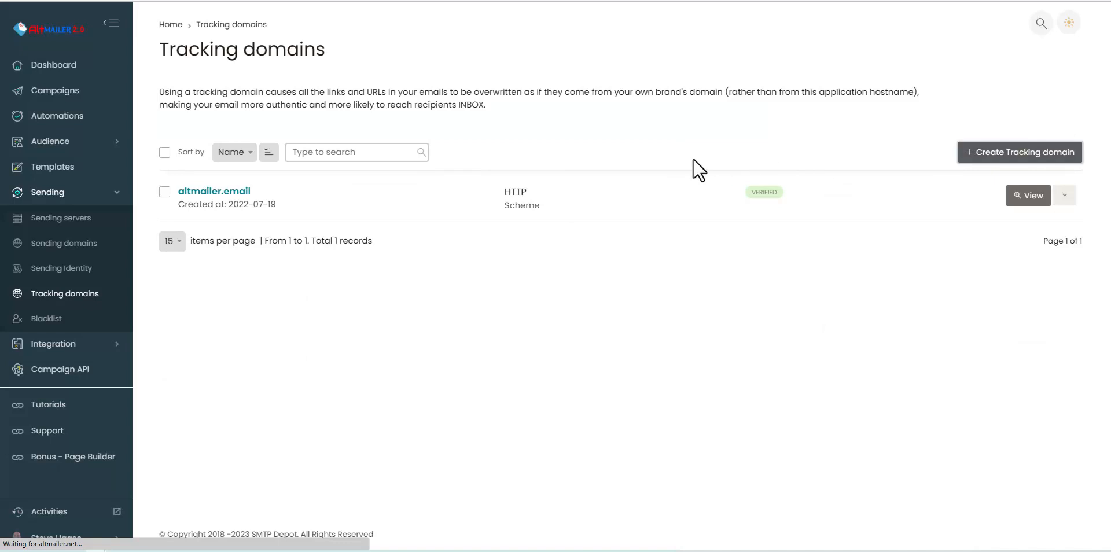
pyautogui.click(301, 153)
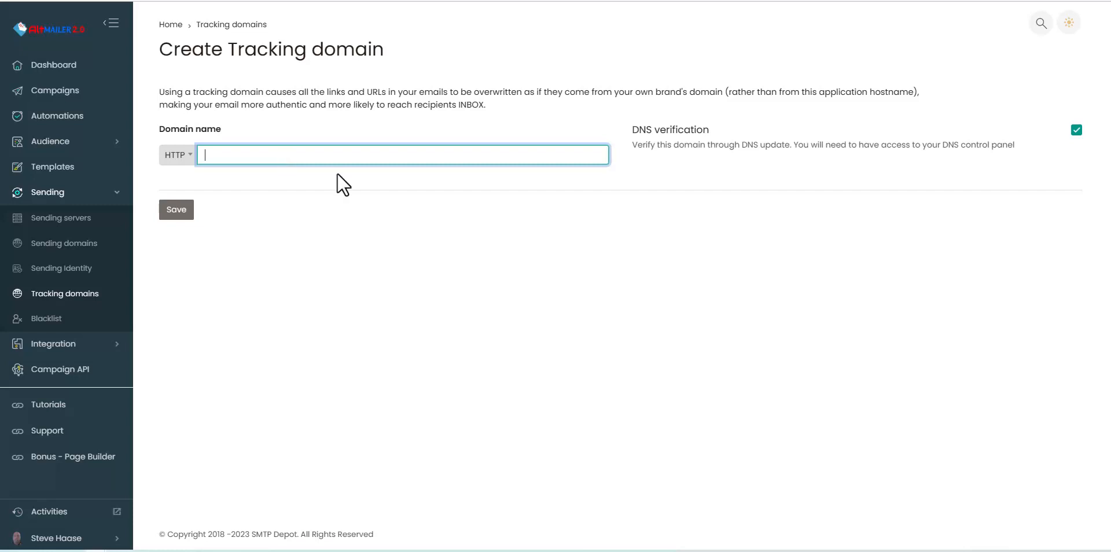
pyautogui.write('te')
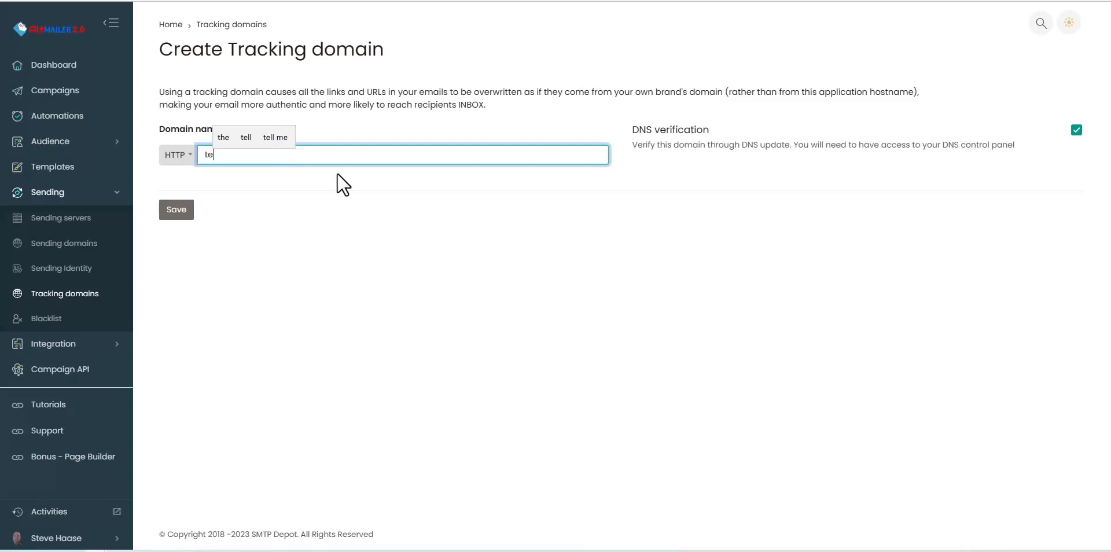
pyautogui.write('st.com')
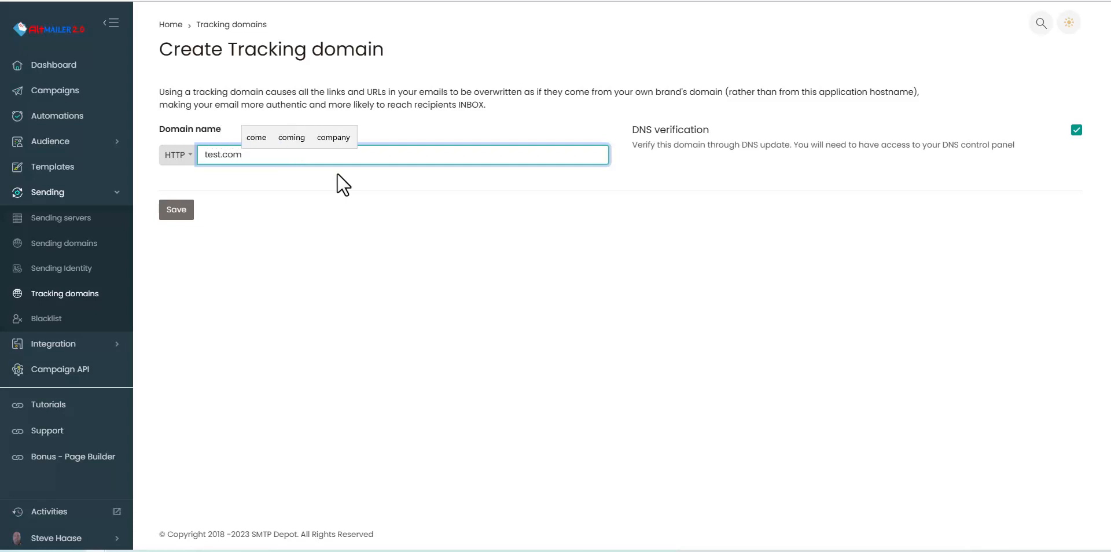
pyautogui.click(180, 213)
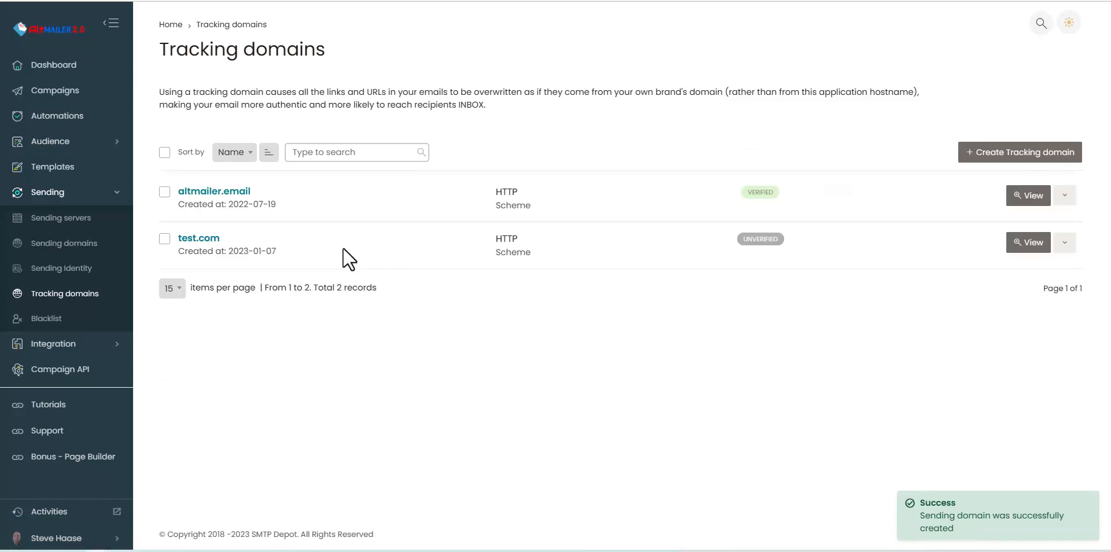
# Step: Open the test.com tracking domain's setup page and download its tracking script .ZIP
pyautogui.click(1028, 243)
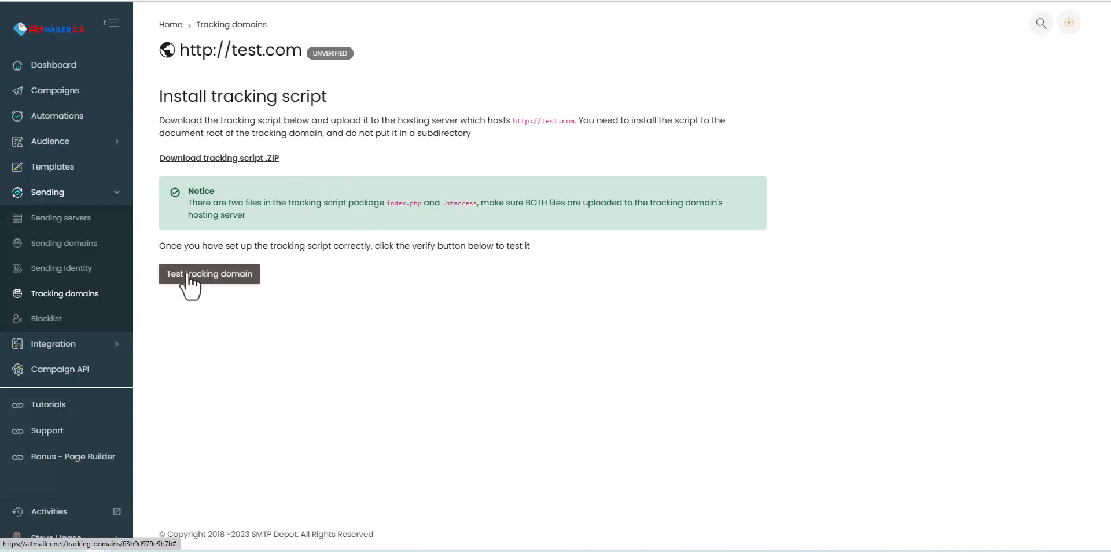
pyautogui.click(237, 162)
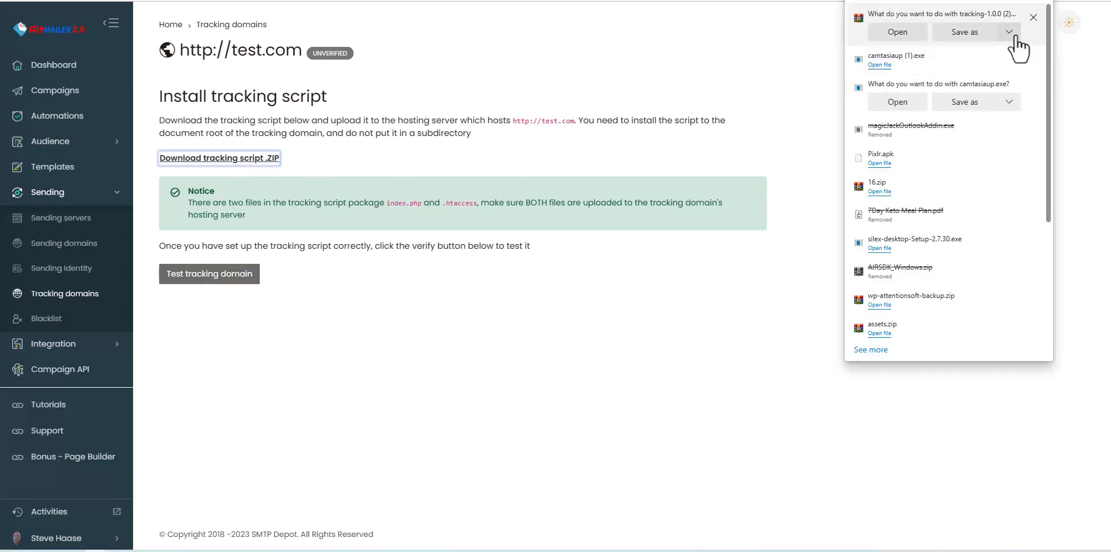
pyautogui.click(769, 44)
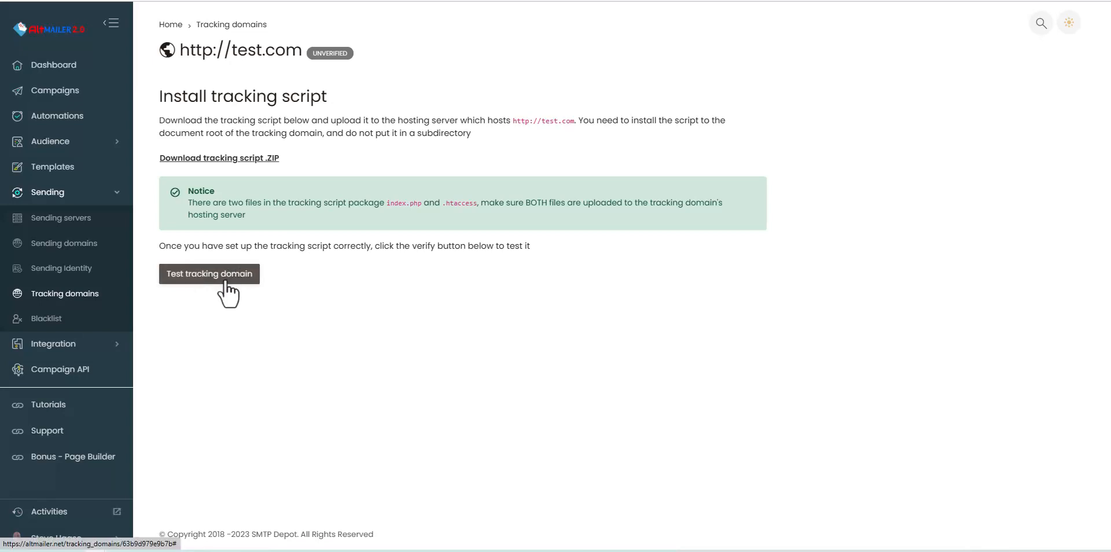
# Step: Leave the altmailer.email tracking domain page and show the empty Blacklist
pyautogui.hotkey('alt', 'Left')
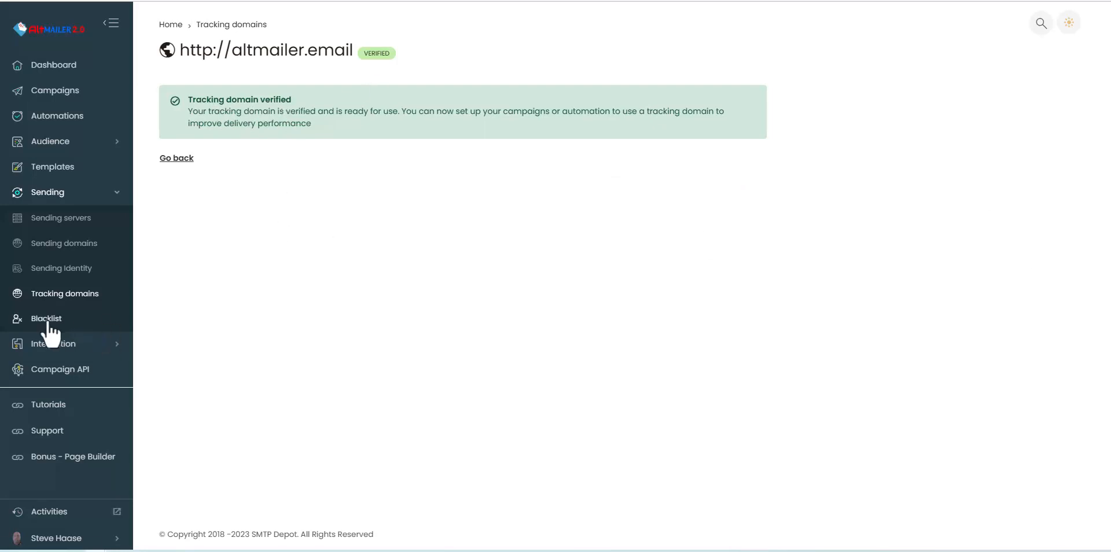
pyautogui.click(70, 323)
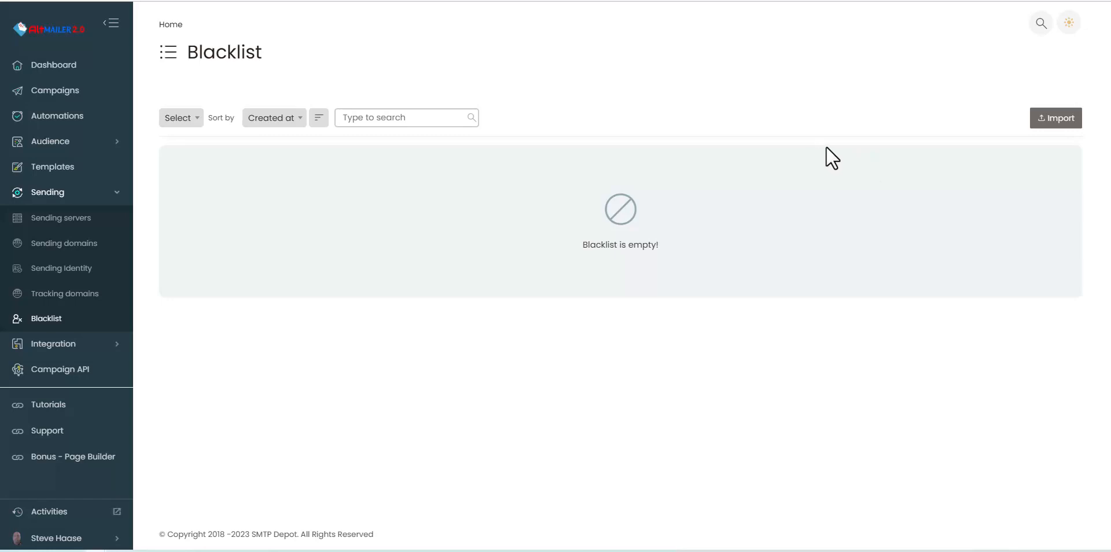
# Step: Bring up the blacklist Import page, which accepts a TXT file of one email per line
pyautogui.click(1050, 120)
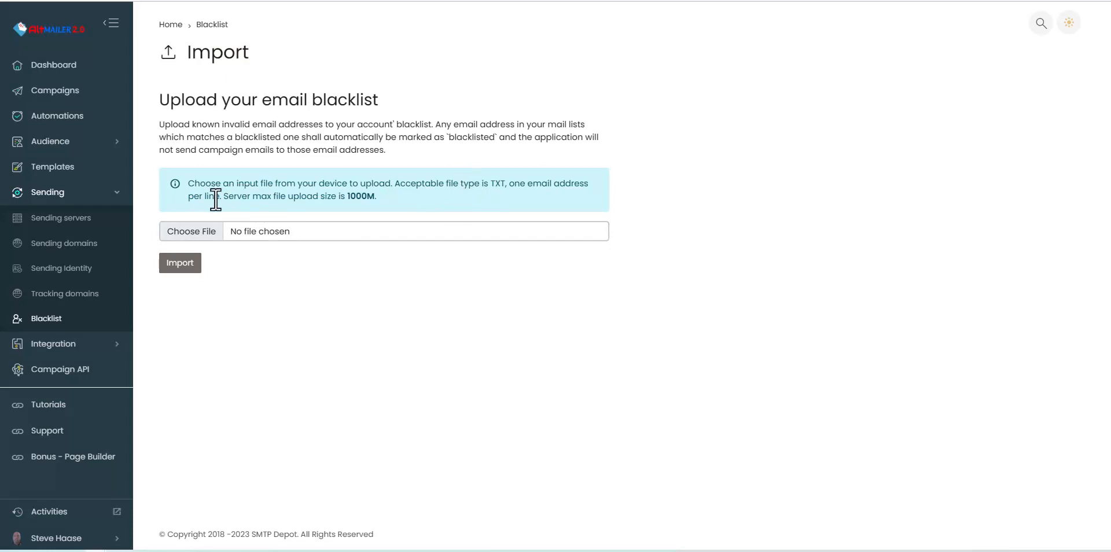
# Step: Return to the Sending servers list showing five SMTP servers, four active and one inactive
pyautogui.click(93, 211)
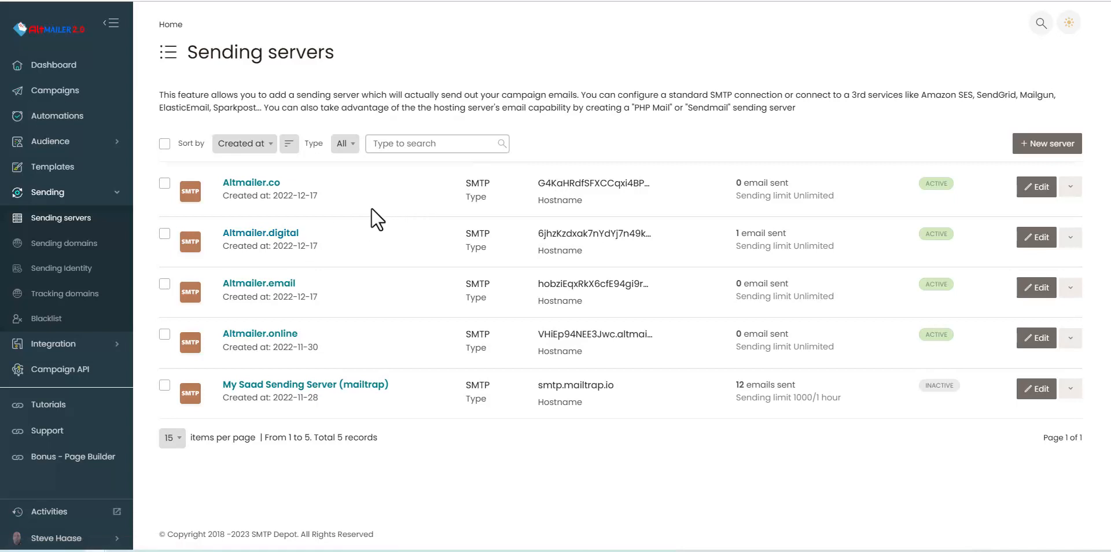
# Step: Show the five sending domains, with test.com inactive and failing domain and DKIM verification
pyautogui.click(122, 246)
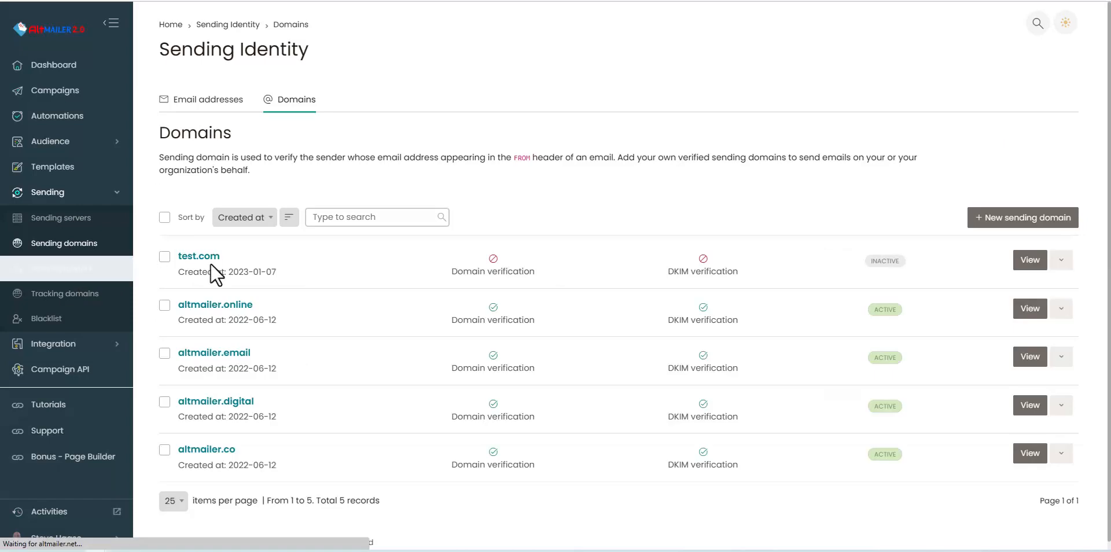